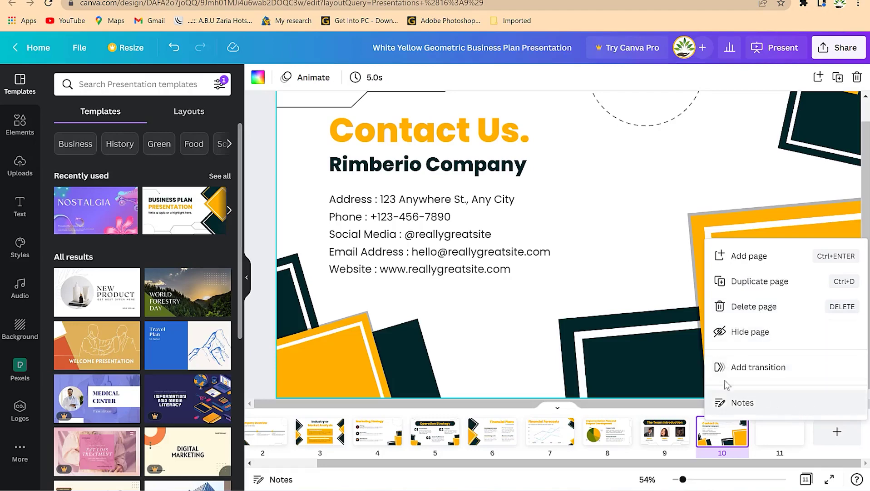
# Step: Dismiss the page options menu and add a blank page at the end of the presentation
pyautogui.click(649, 171)
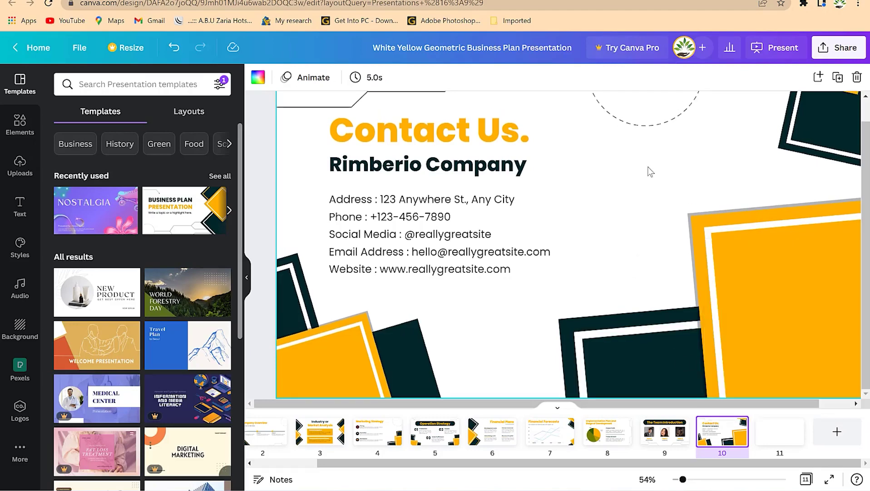
pyautogui.click(839, 439)
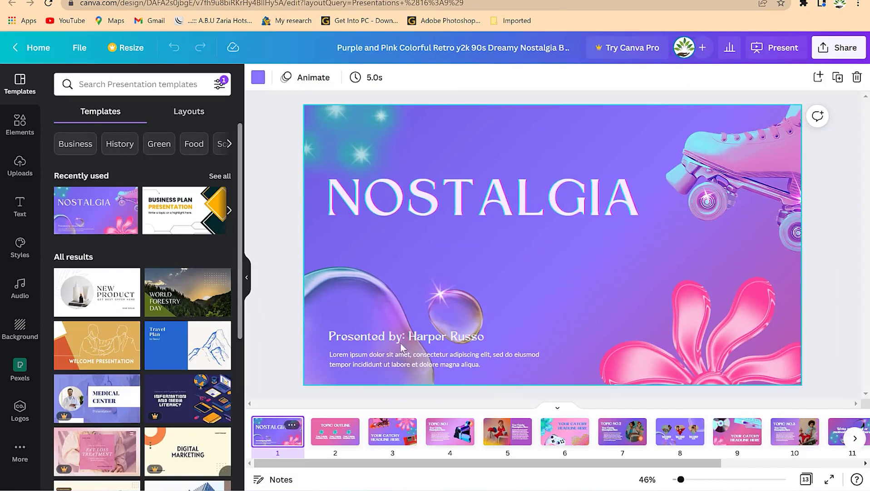
# Step: Look through pages 1 to 9 of the Nostalgia presentation, including the title and presenter text on the first page
pyautogui.click(495, 191)
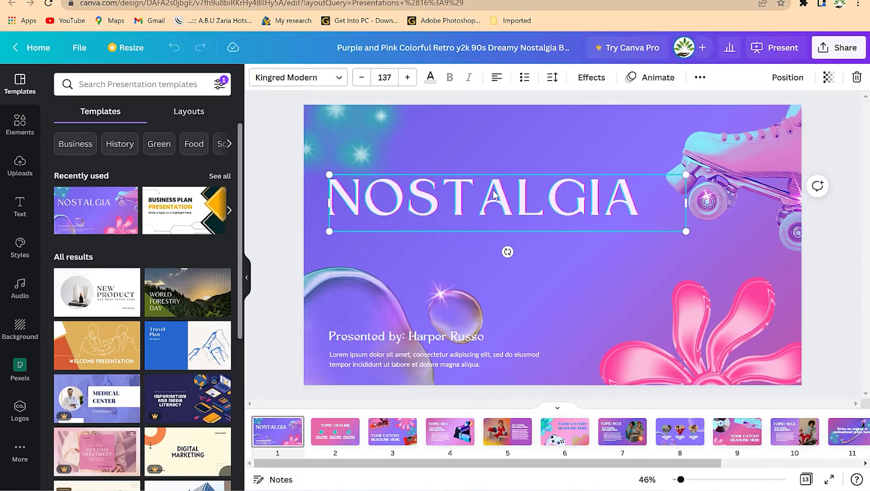
pyautogui.doubleClick(494, 195)
pyautogui.click(450, 337)
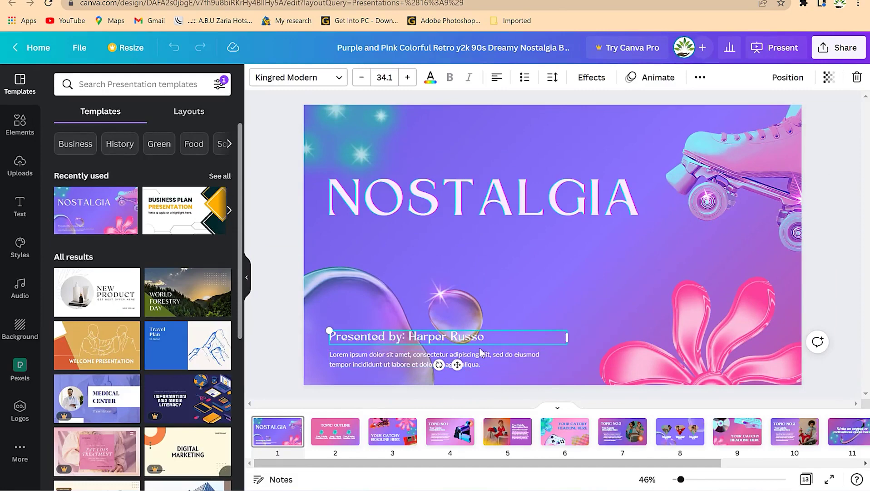
pyautogui.click(342, 433)
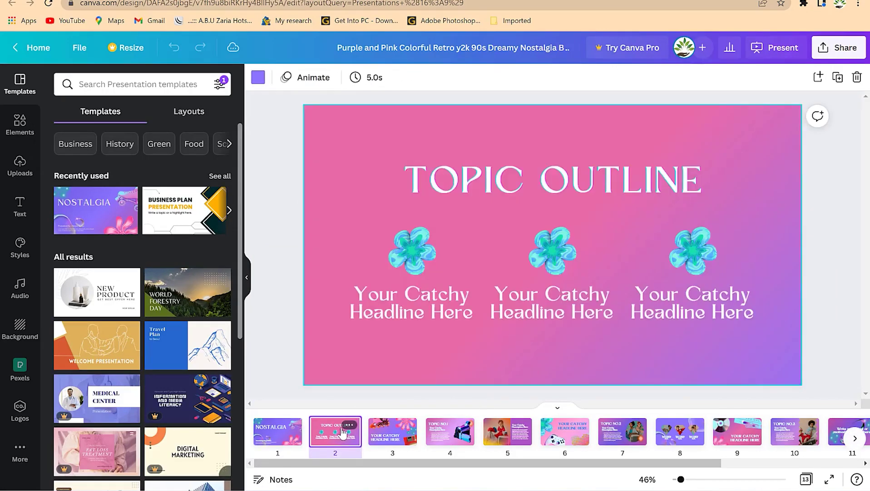
pyautogui.click(380, 433)
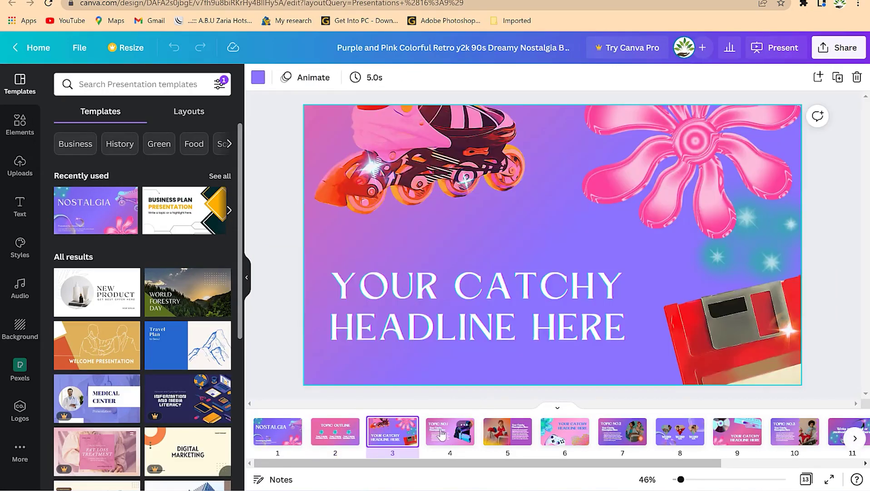
pyautogui.click(449, 434)
pyautogui.click(507, 433)
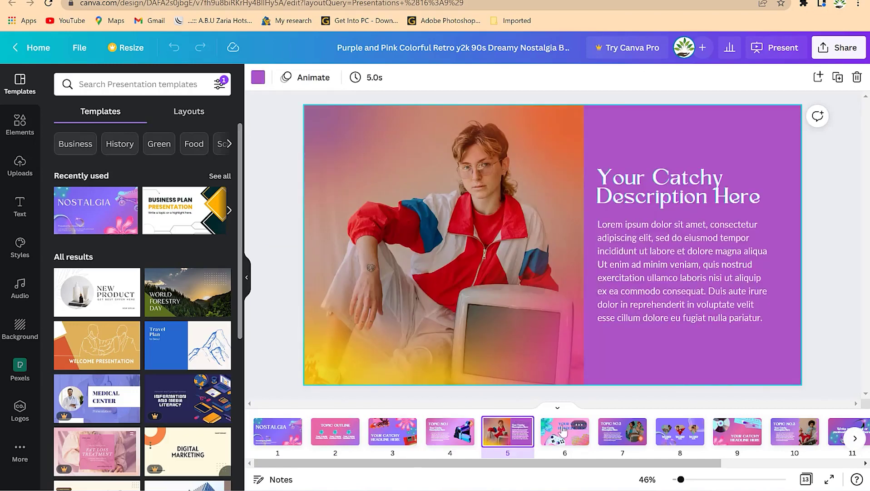
pyautogui.click(575, 433)
pyautogui.click(624, 438)
pyautogui.click(682, 435)
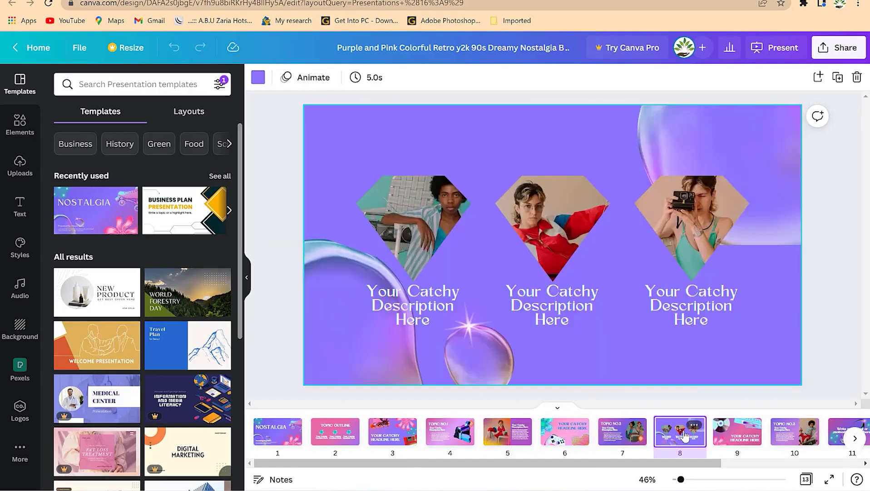
pyautogui.click(733, 435)
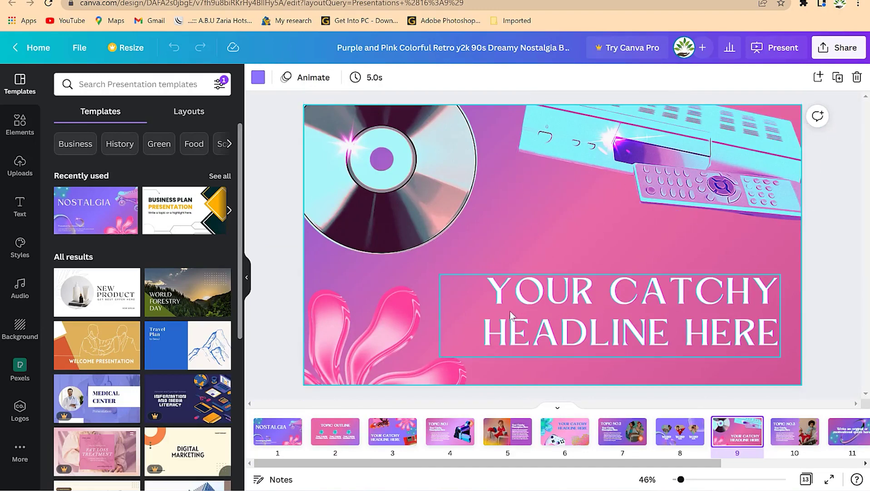
# Step: Try to start the presentation in Presenter view
pyautogui.click(778, 59)
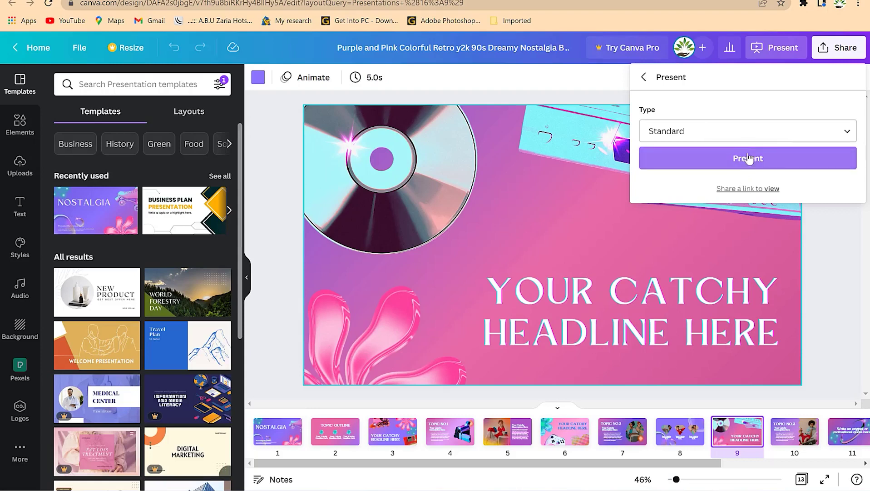
pyautogui.click(740, 138)
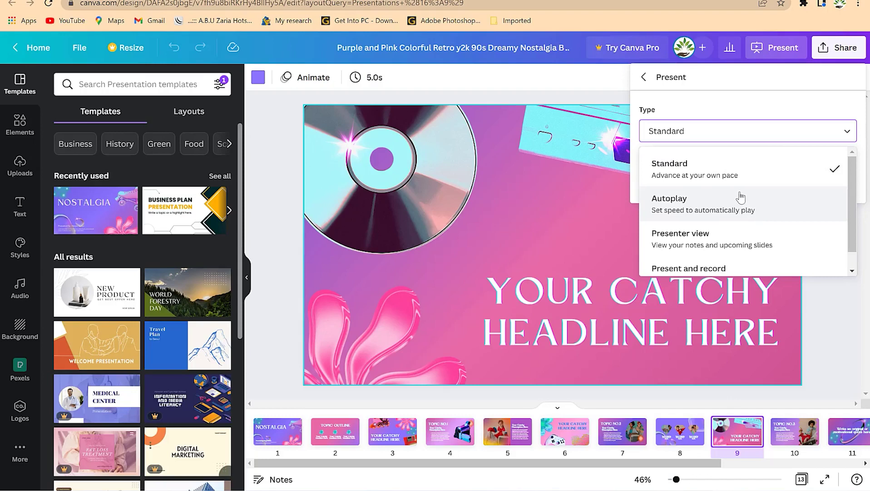
pyautogui.click(738, 241)
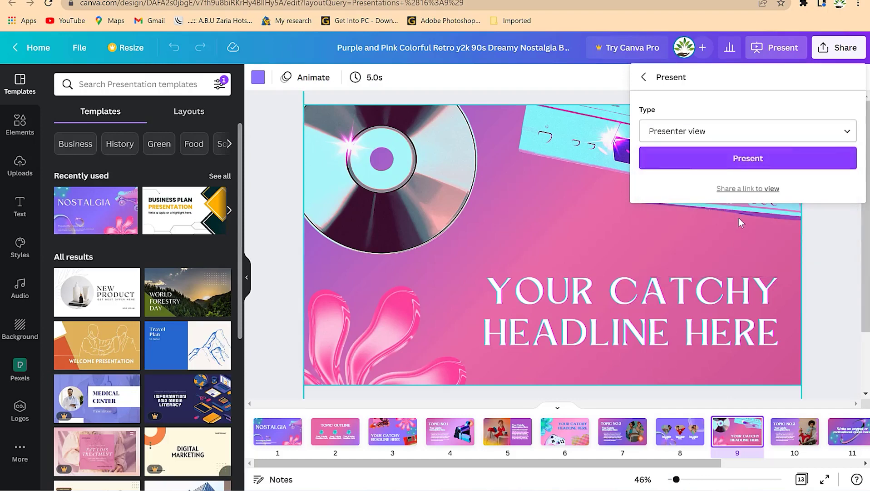
pyautogui.click(750, 160)
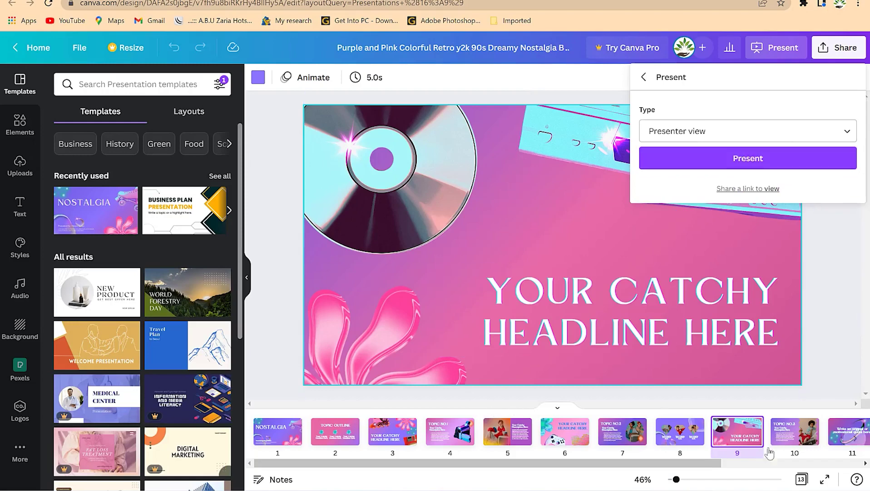
# Step: Add presenter notes to page 1 reading "Introduction" and "content" on two separate lines
pyautogui.click(280, 436)
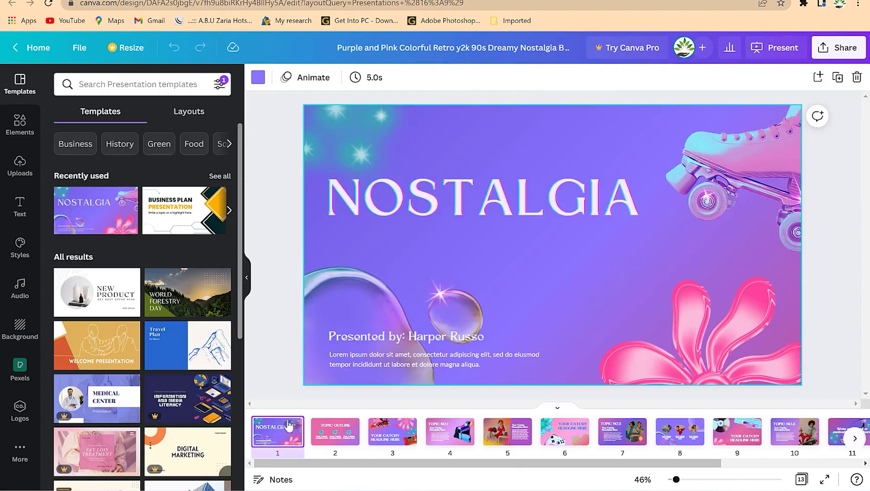
pyautogui.click(294, 429)
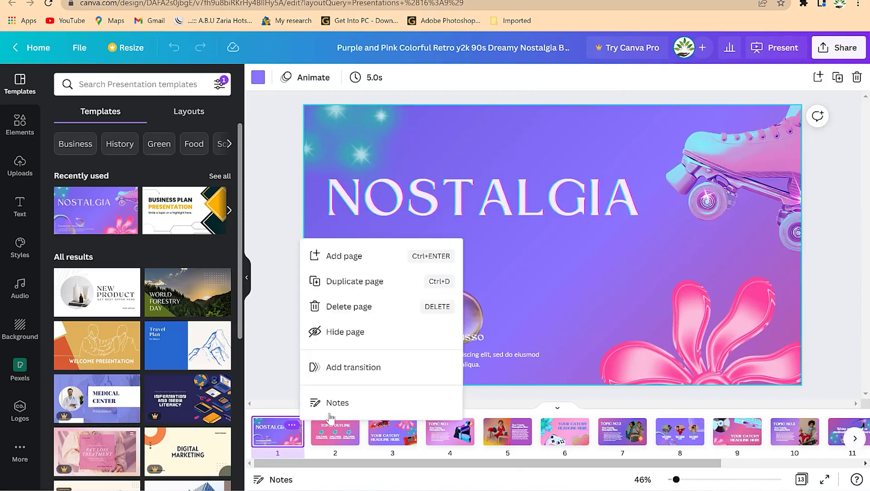
pyautogui.click(335, 404)
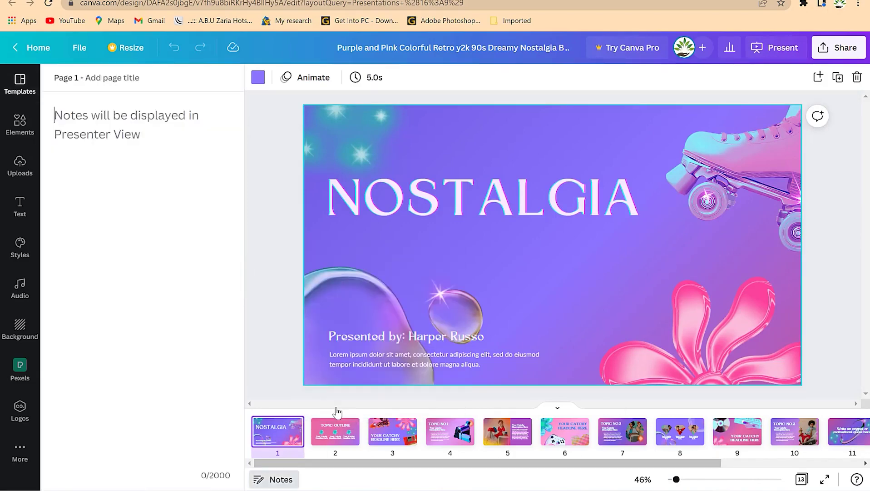
pyautogui.write('Introduction')
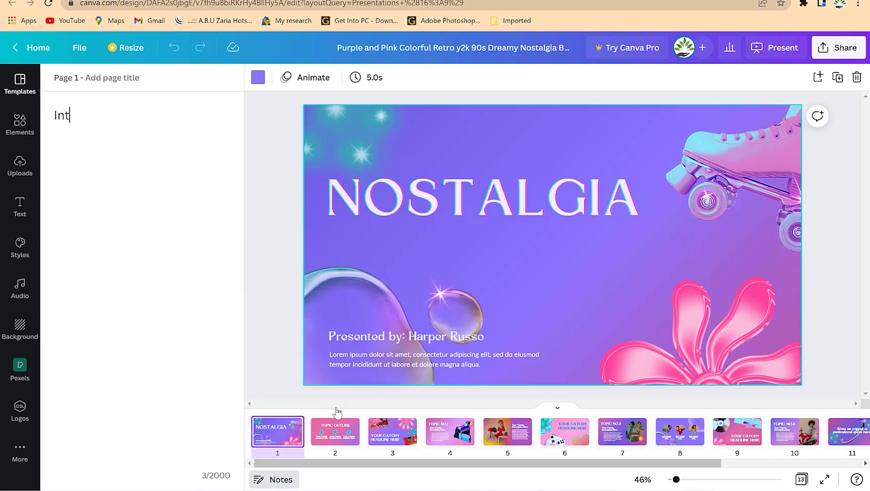
pyautogui.press('Return')
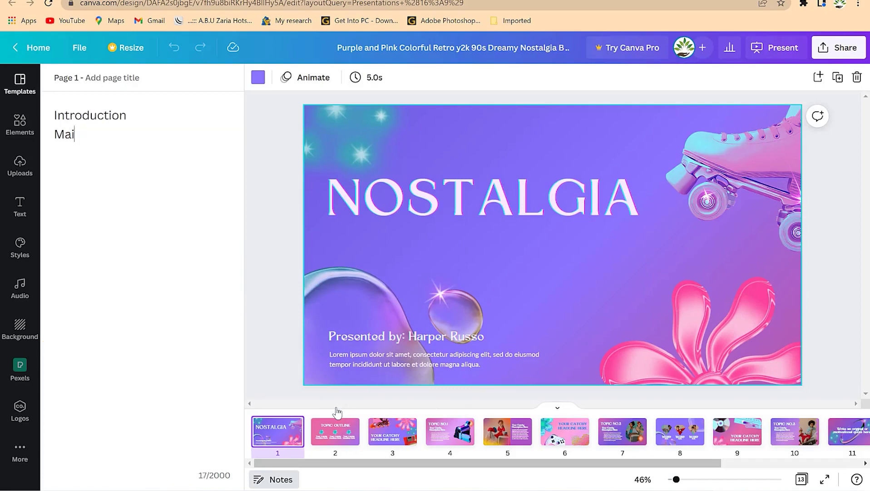
pyautogui.write('content')
# Step: Start presenting the deck from page 1 with Presenter view as the presentation type
pyautogui.click(783, 48)
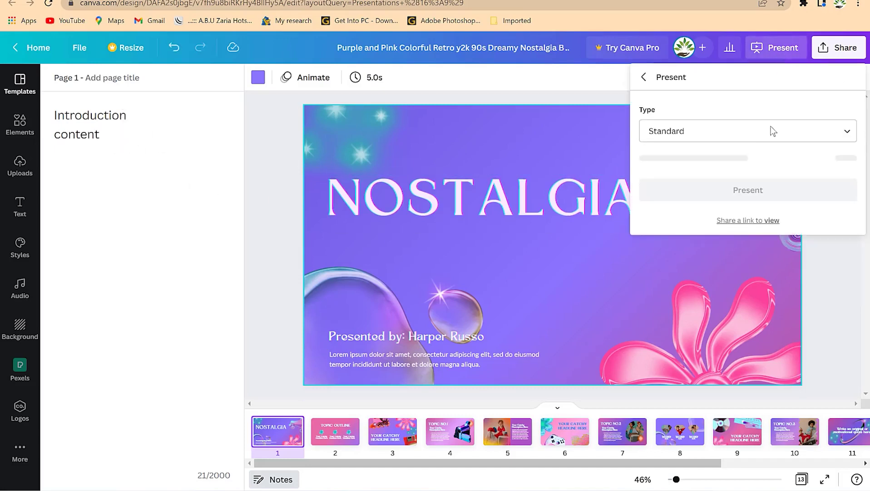
pyautogui.click(753, 129)
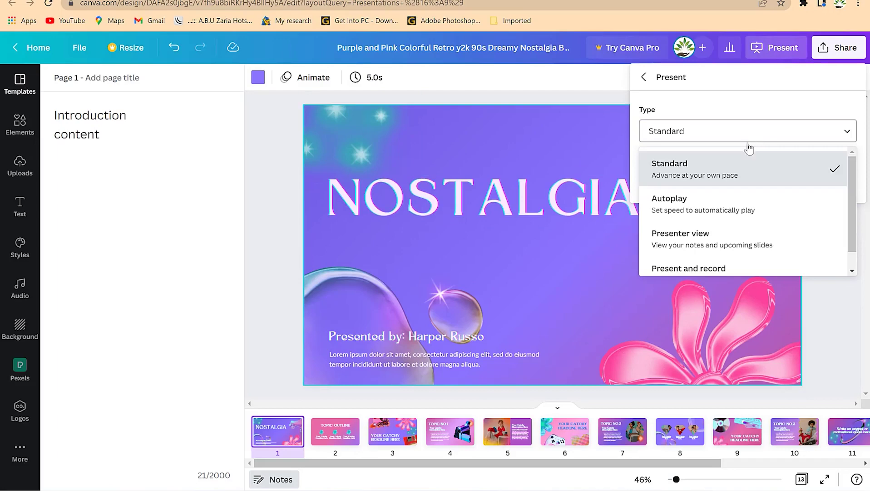
pyautogui.click(751, 237)
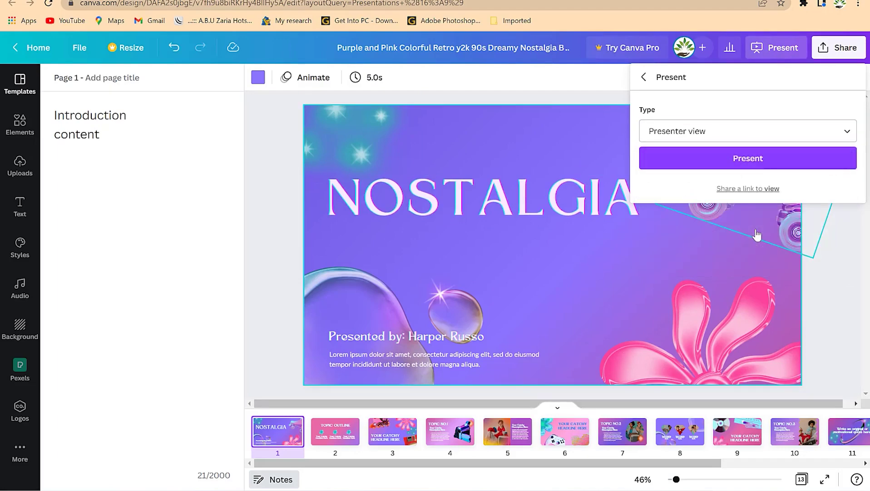
pyautogui.click(753, 160)
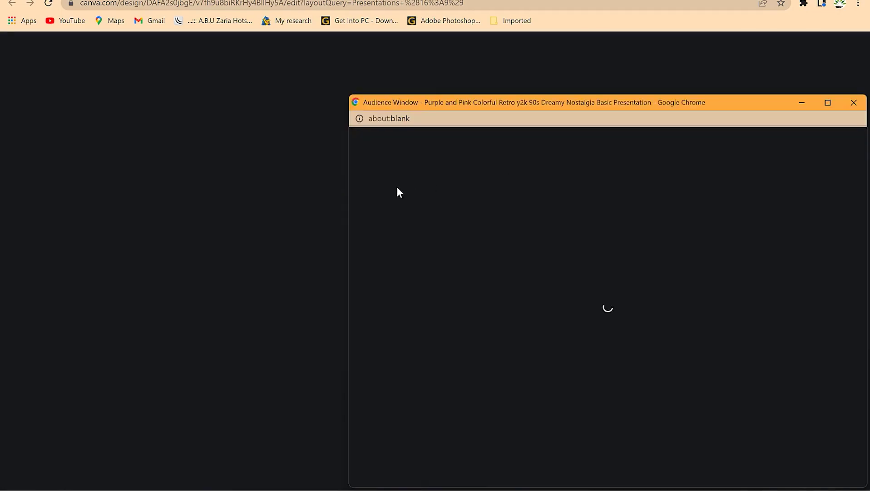
pyautogui.click(396, 187)
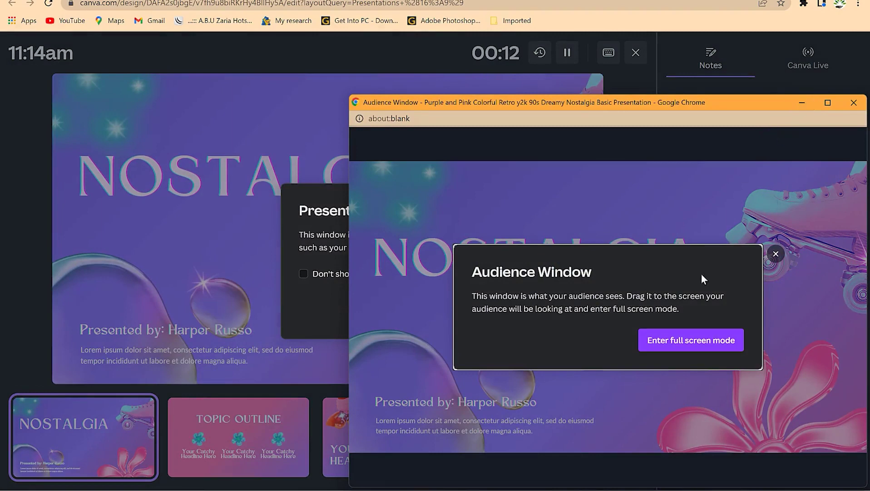
# Step: Check page 1's notes in the presenter window with the audience window minimised, and end the presentation
pyautogui.click(802, 103)
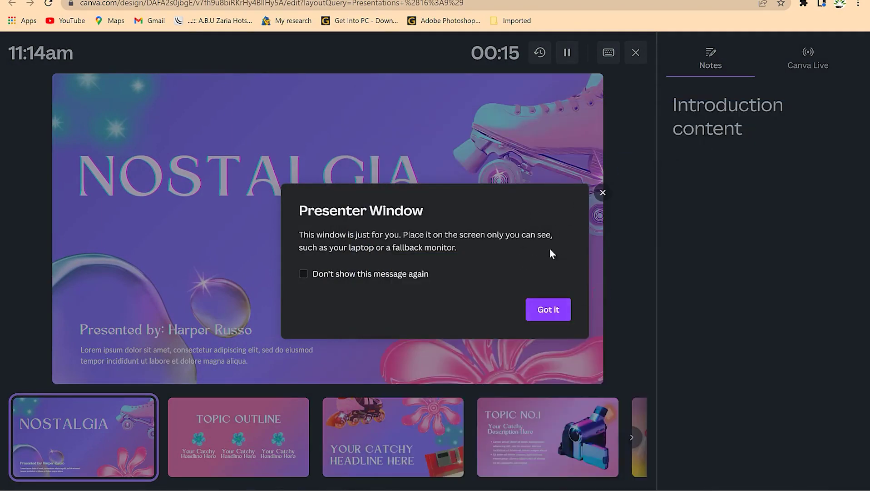
pyautogui.click(547, 310)
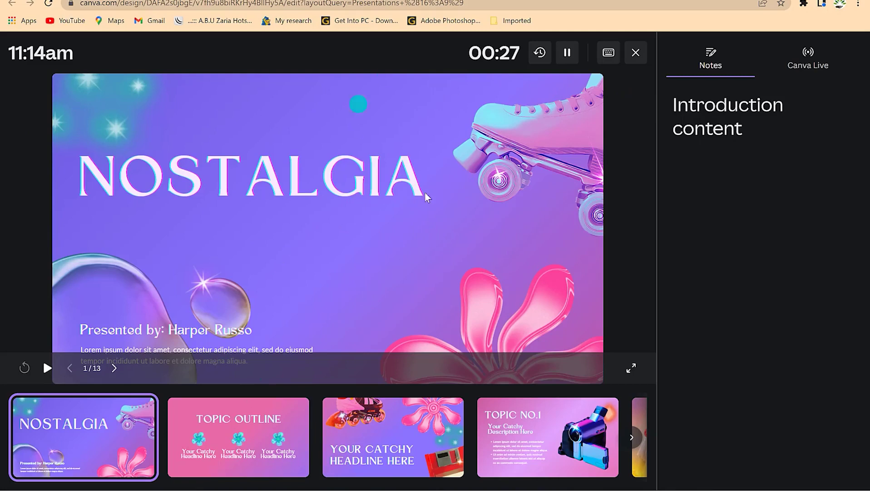
pyautogui.click(761, 104)
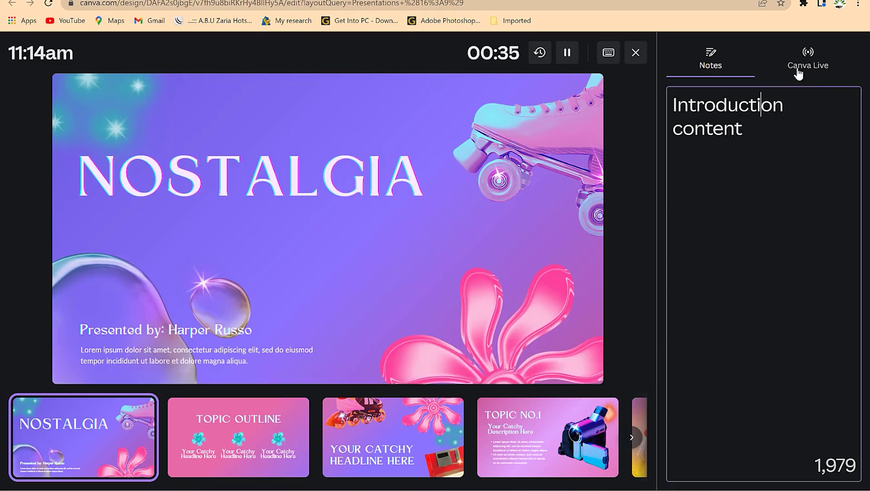
pyautogui.click(635, 52)
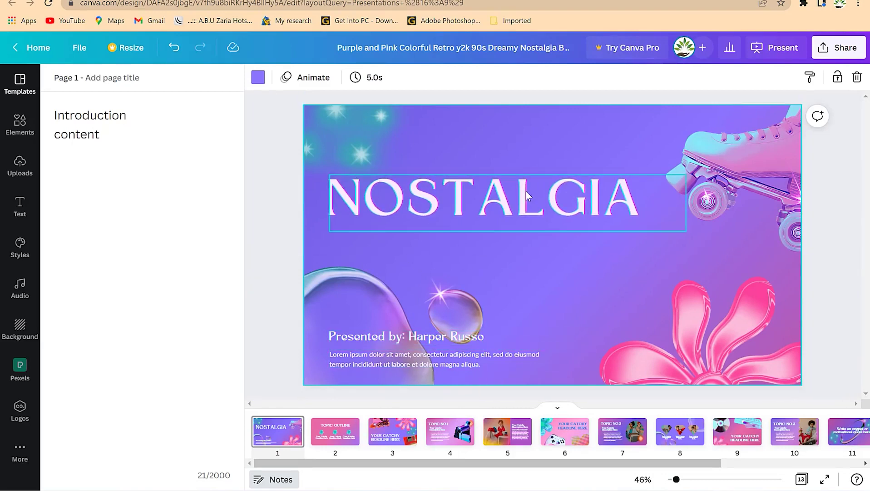
# Step: Examine the background colour options for page 3 and preview its page animations, including Photo Flow
pyautogui.click(389, 427)
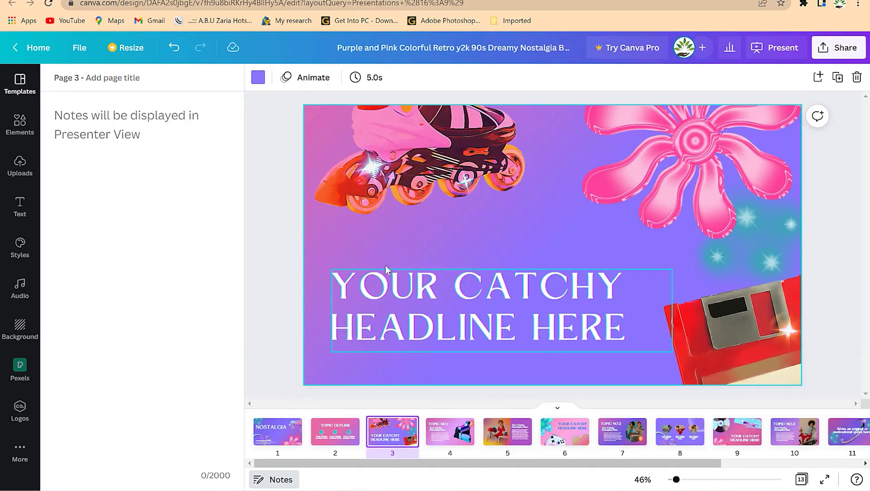
pyautogui.click(258, 78)
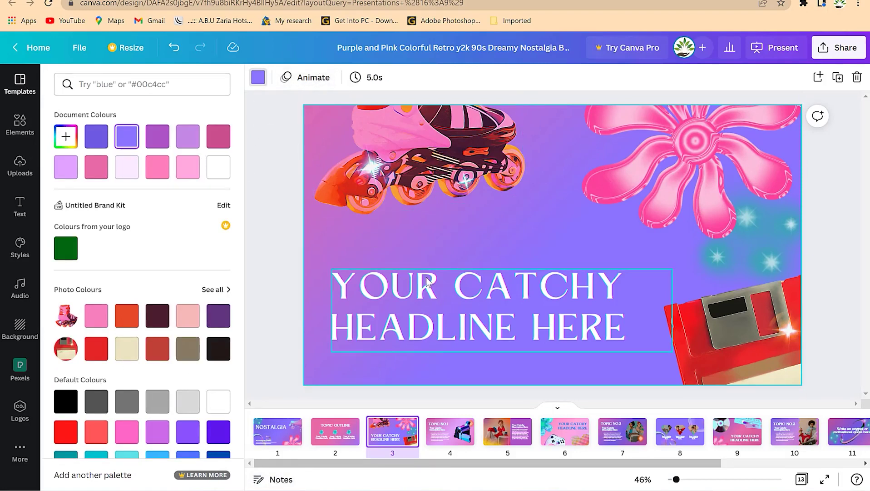
pyautogui.click(319, 80)
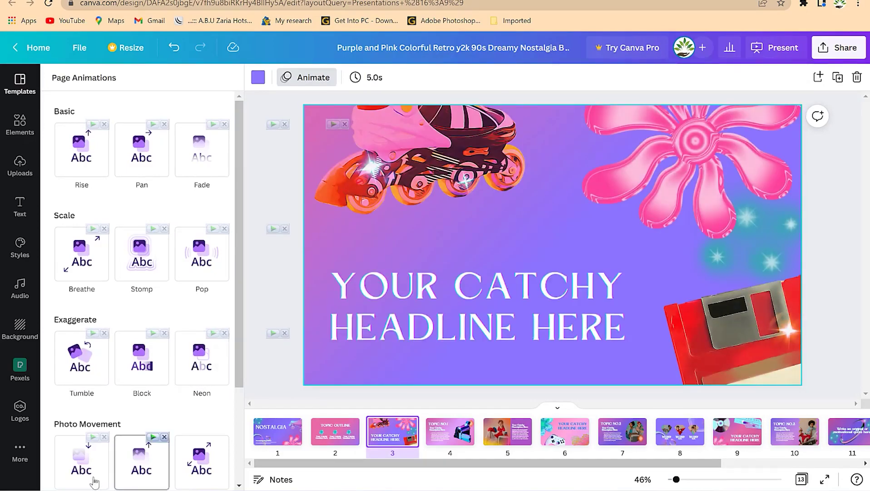
pyautogui.scroll(-3, 93, 400)
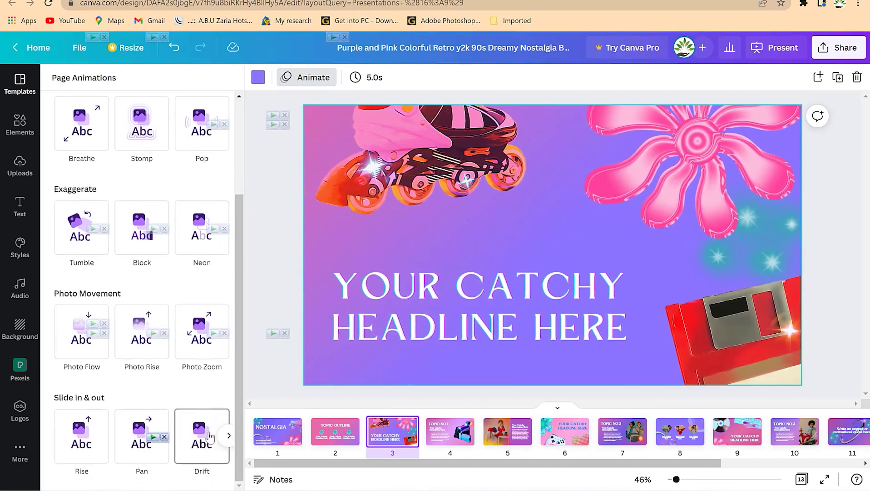
pyautogui.scroll(3, 174, 213)
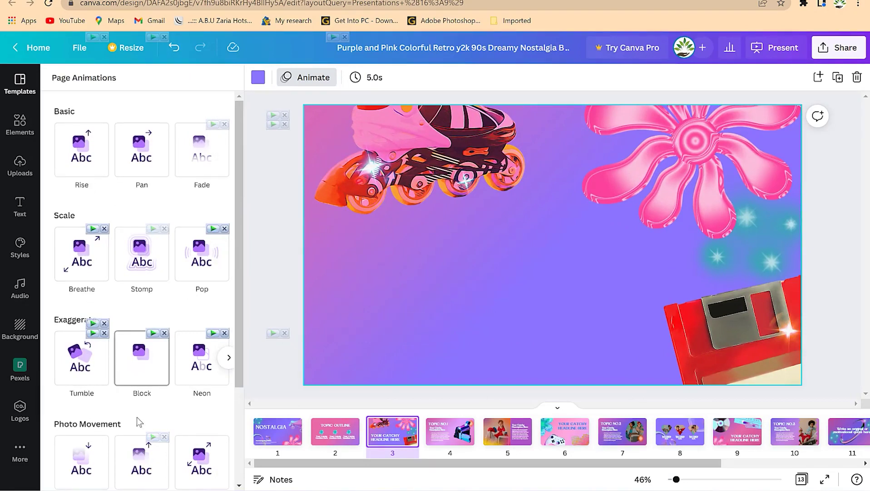
pyautogui.click(95, 459)
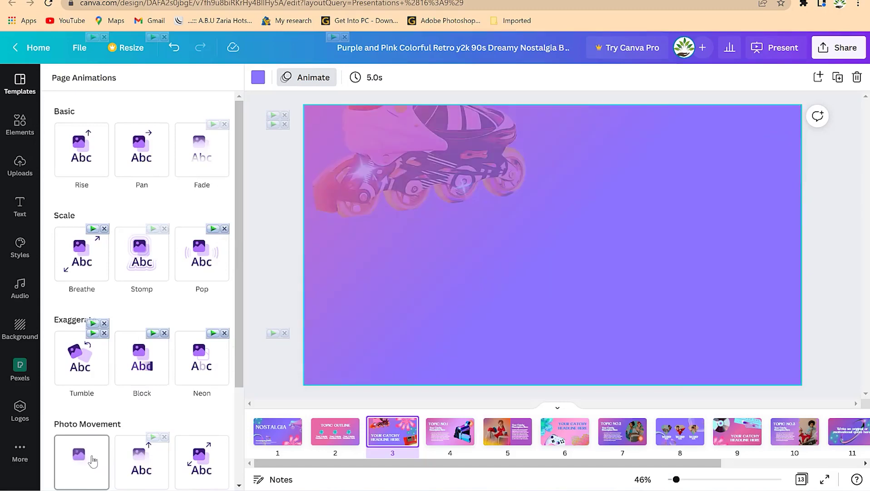
# Step: Set the display timing of page 3 to 4.5 seconds without applying it to all pages
pyautogui.click(361, 79)
pyautogui.moveTo(408, 131); pyautogui.dragTo(379, 128)
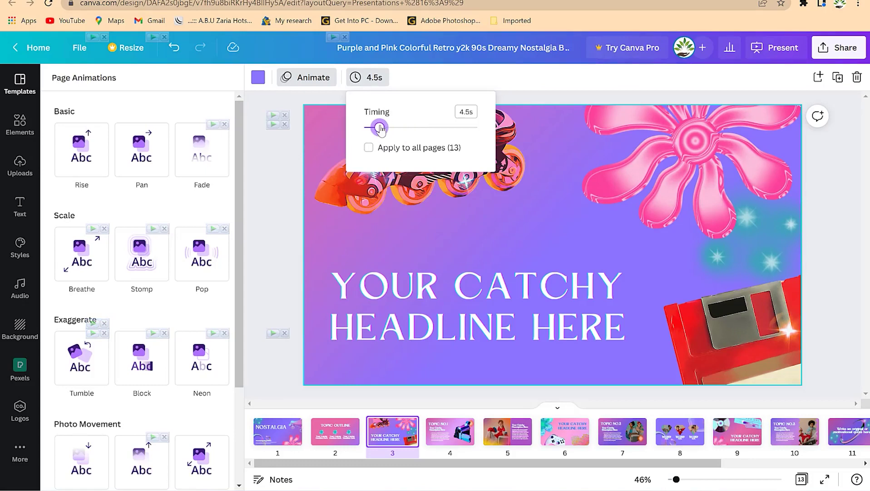
pyautogui.click(491, 78)
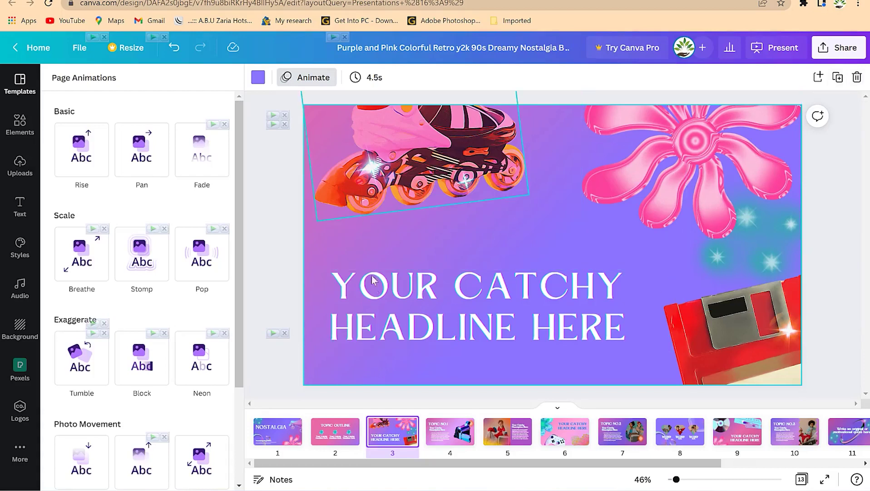
# Step: Examine the file types offered for downloading the deck, including the image, PDF and video formats, without downloading it
pyautogui.click(838, 48)
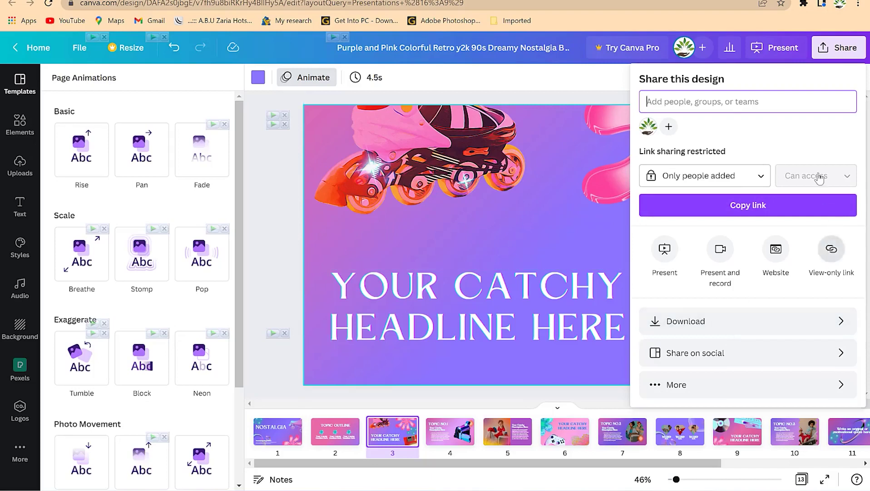
pyautogui.click(750, 326)
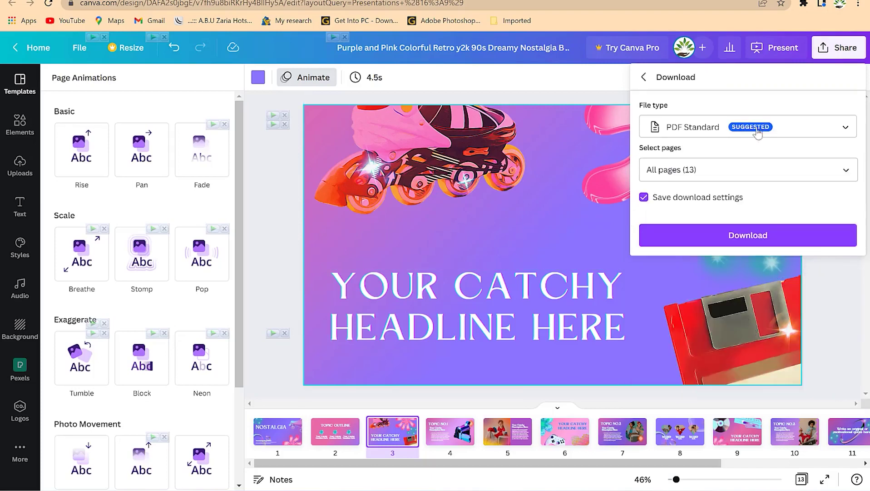
pyautogui.click(793, 131)
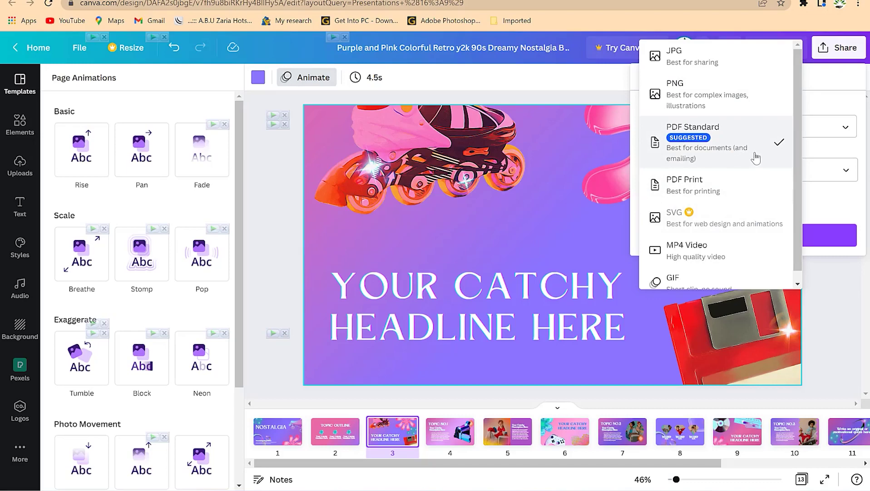
pyautogui.scroll(-1, 749, 182)
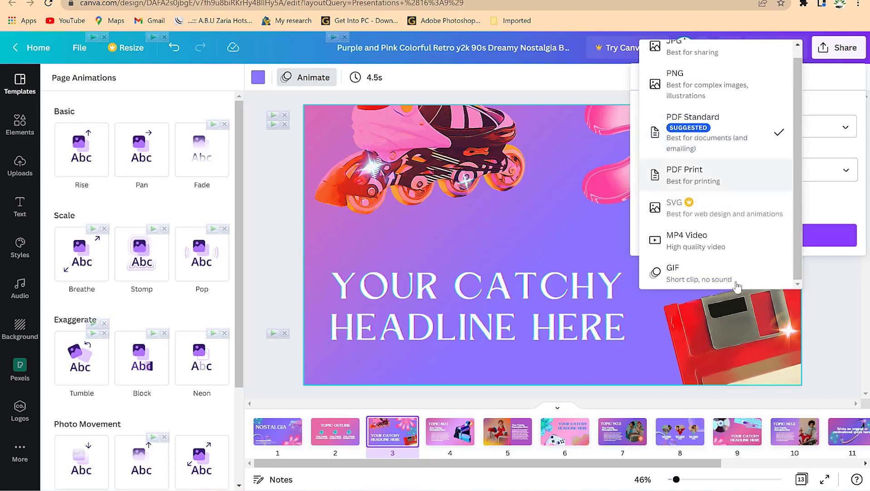
pyautogui.click(842, 89)
pyautogui.click(595, 77)
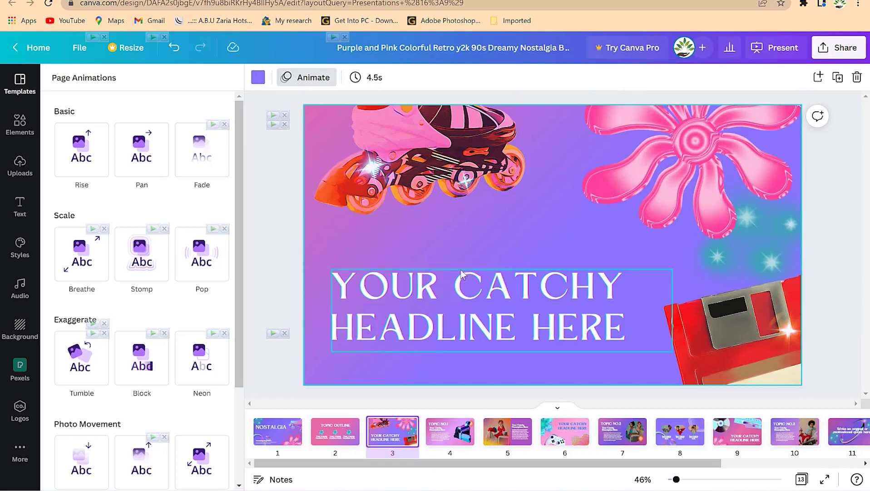
pyautogui.click(490, 227)
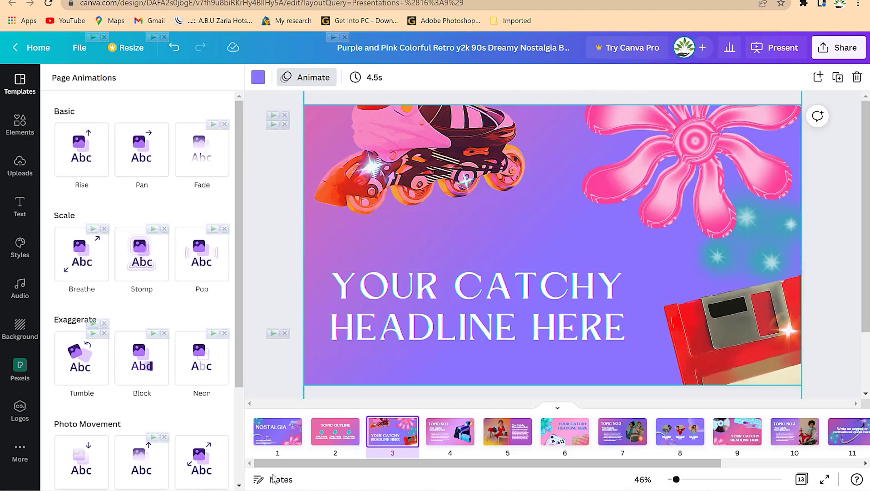
# Step: Place a circular photo frame on page 1, below the end of the NOSTALGIA title
pyautogui.click(271, 440)
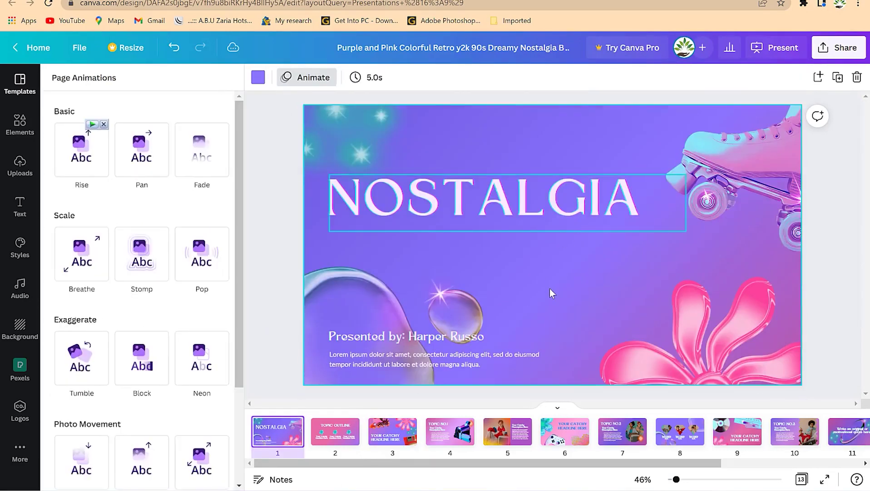
pyautogui.click(588, 223)
pyautogui.click(599, 239)
pyautogui.click(19, 122)
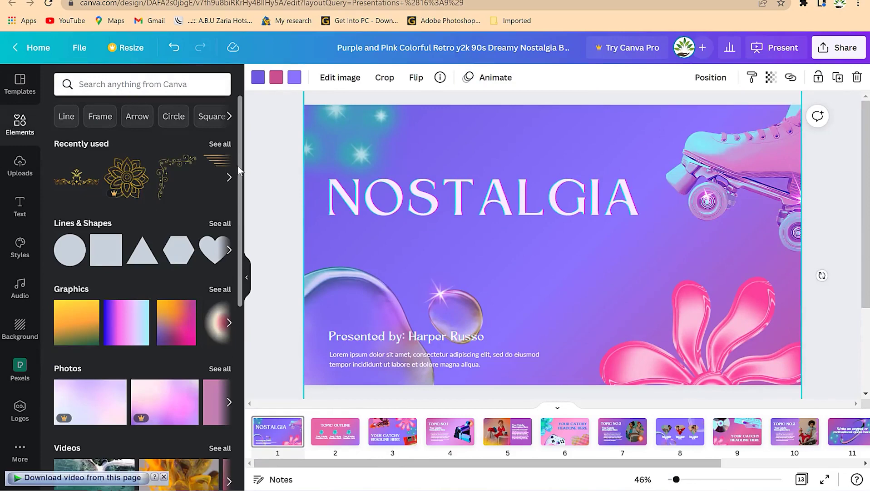
pyautogui.scroll(-7, 234, 272)
pyautogui.scroll(-2, 213, 380)
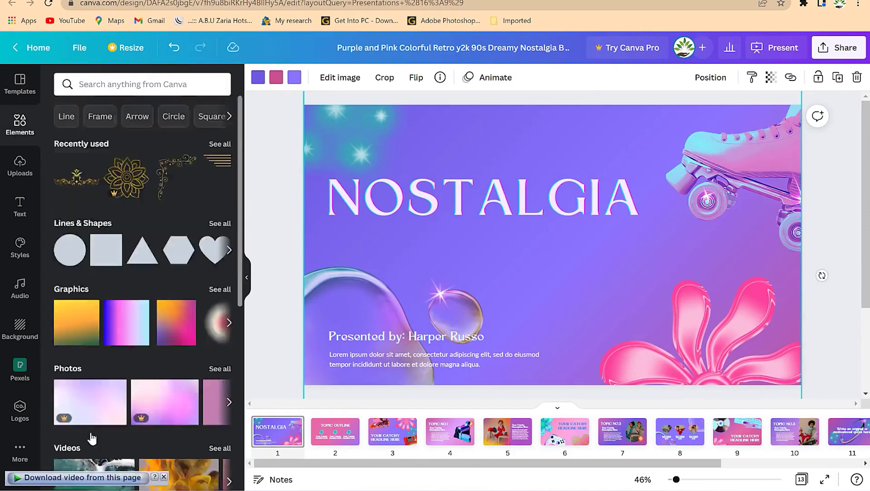
pyautogui.moveTo(77, 450); pyautogui.dragTo(555, 243)
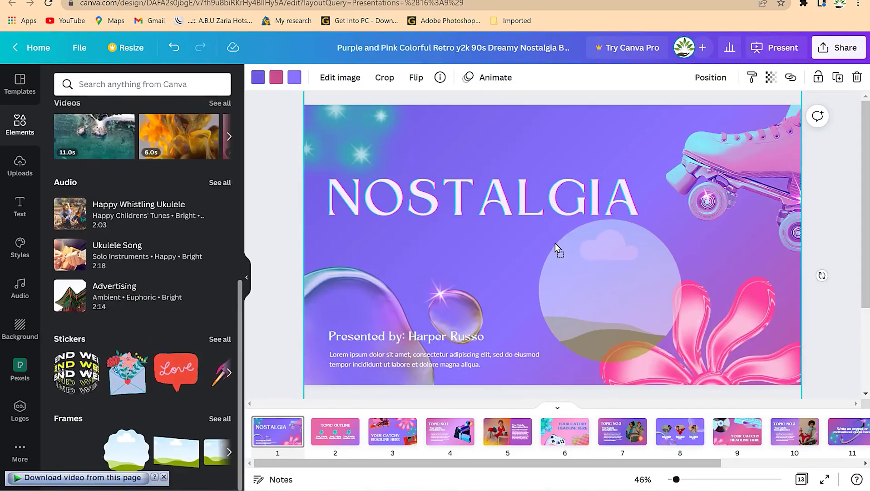
# Step: Fill page 1's circular frame with the uploaded cut-out photo of the gesturing man in a suit, enlarged and repositioned inside the frame
pyautogui.click(19, 164)
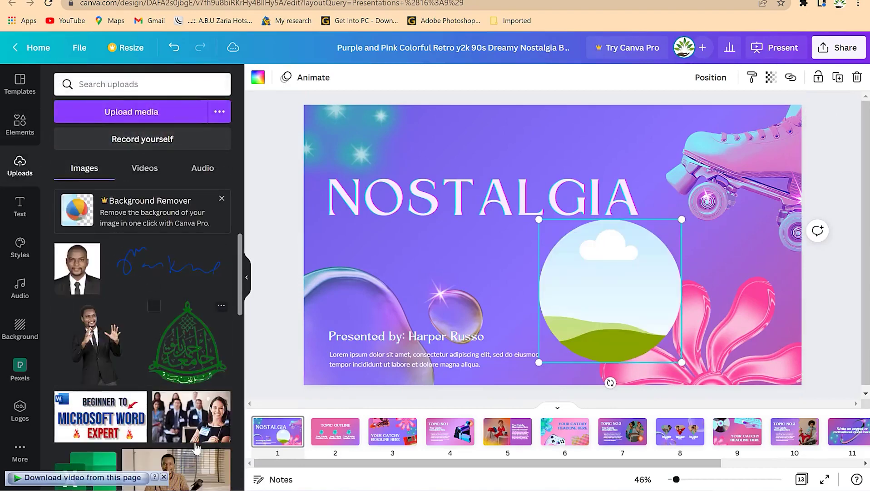
pyautogui.moveTo(272, 366); pyautogui.dragTo(599, 283)
pyautogui.doubleClick(599, 282)
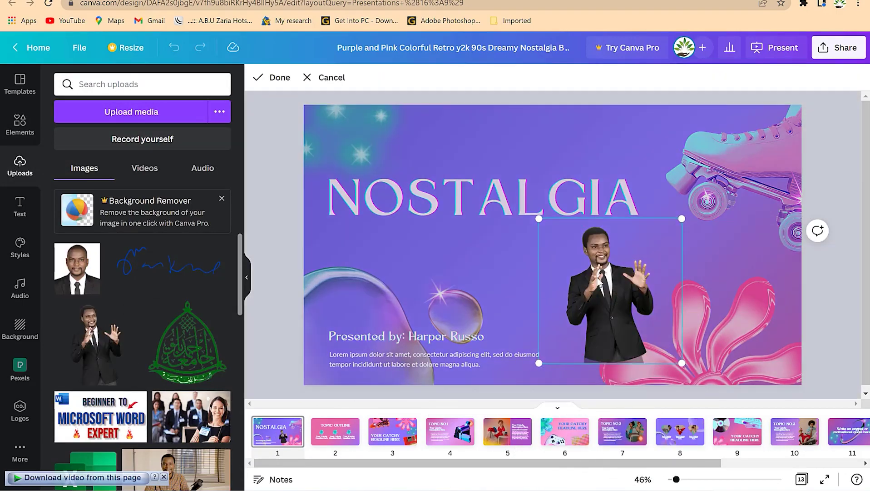
pyautogui.doubleClick(597, 278)
pyautogui.doubleClick(609, 271)
pyautogui.moveTo(538, 216); pyautogui.dragTo(460, 178)
pyautogui.moveTo(608, 285); pyautogui.dragTo(650, 340)
pyautogui.click(754, 210)
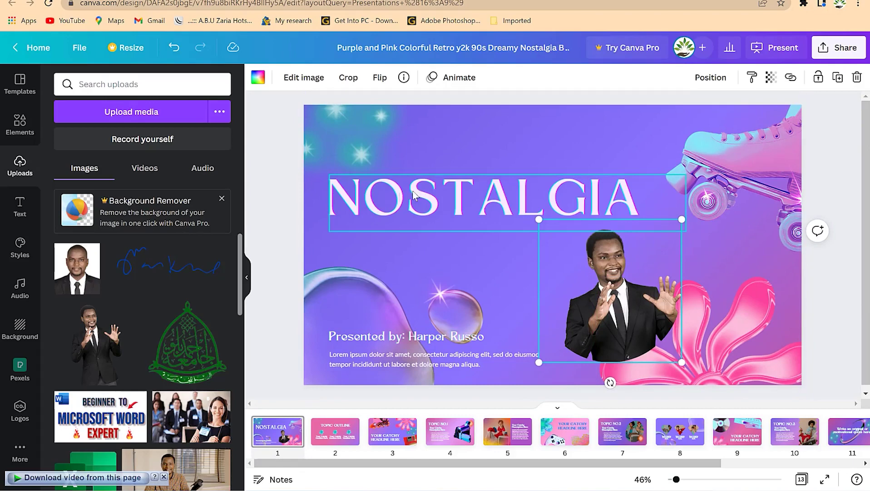
# Step: Copy the three diamond-framed photos together with their captions from page 8
pyautogui.click(21, 214)
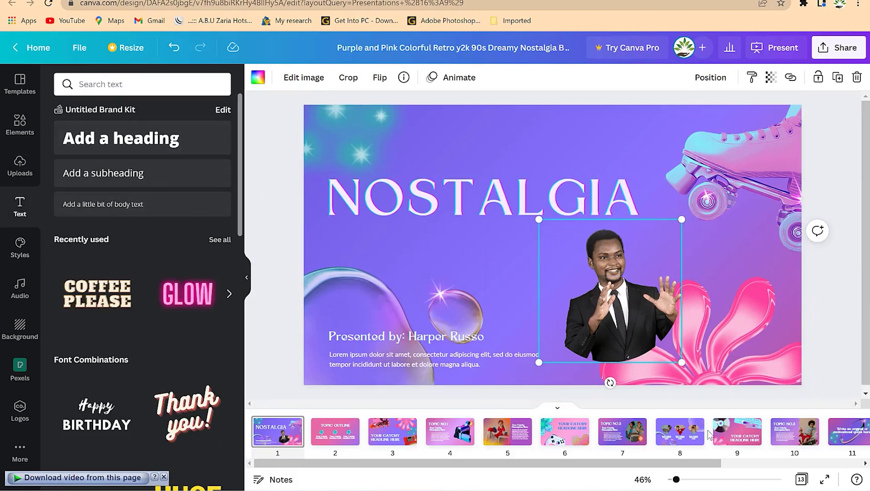
pyautogui.click(661, 428)
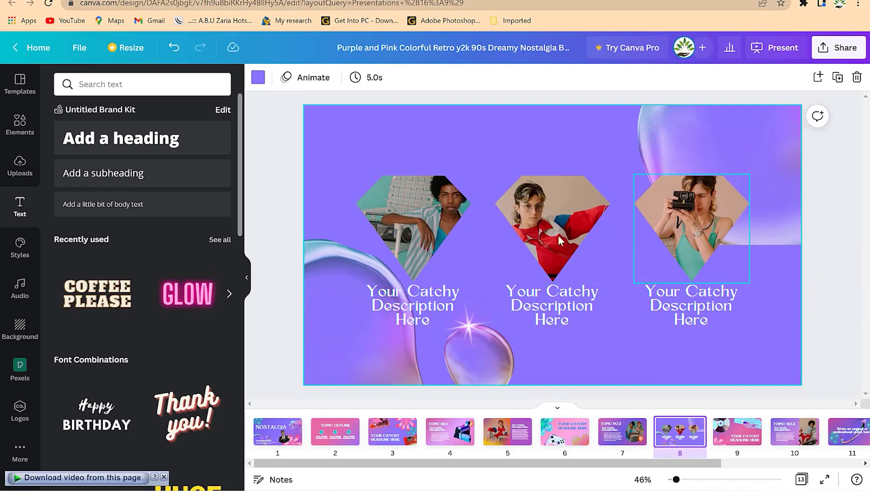
pyautogui.click(384, 229)
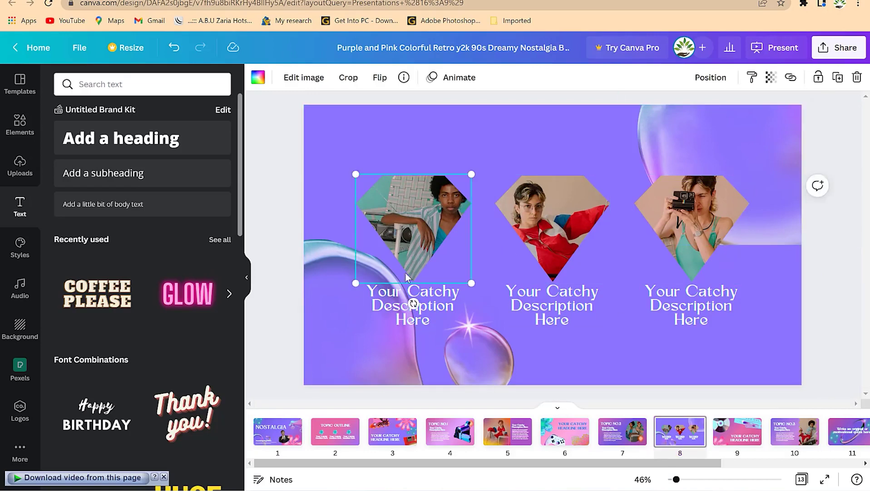
pyautogui.keyDown('shift'); pyautogui.click(403, 316); pyautogui.keyUp('shift')
pyautogui.keyDown('shift'); pyautogui.click(552, 227); pyautogui.keyUp('shift')
pyautogui.keyDown('shift'); pyautogui.click(552, 313); pyautogui.keyUp('shift')
pyautogui.keyDown('shift'); pyautogui.click(713, 220); pyautogui.keyUp('shift')
pyautogui.keyDown('shift'); pyautogui.click(700, 318); pyautogui.keyUp('shift')
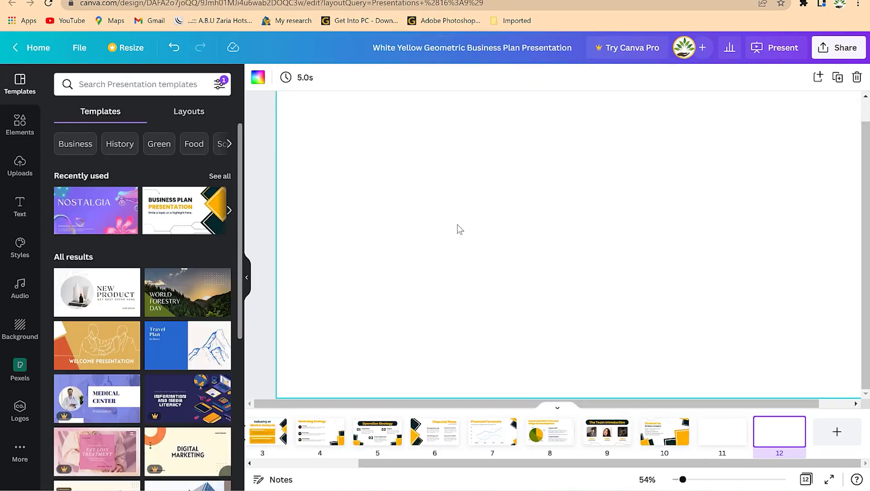
# Step: Select blank page 11 in the White Yellow Geometric Business Plan Presentation
pyautogui.click(711, 437)
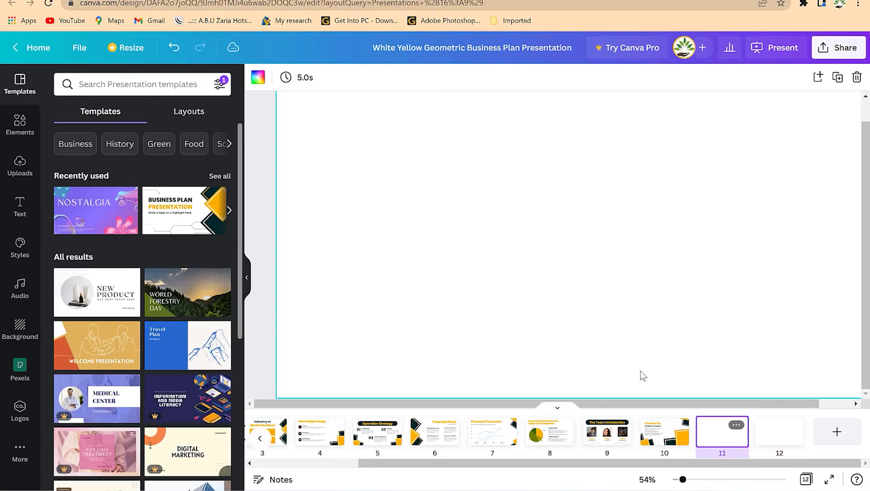
pyautogui.click(462, 232)
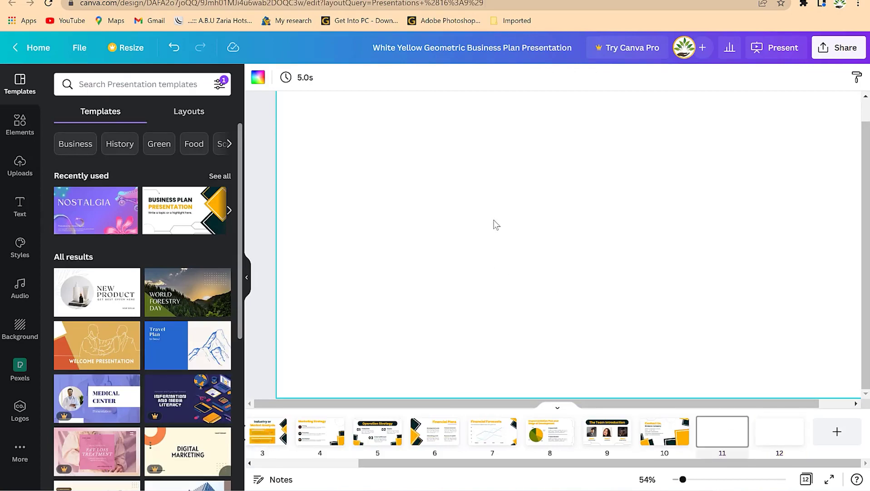
pyautogui.rightClick(495, 129)
pyautogui.click(540, 175)
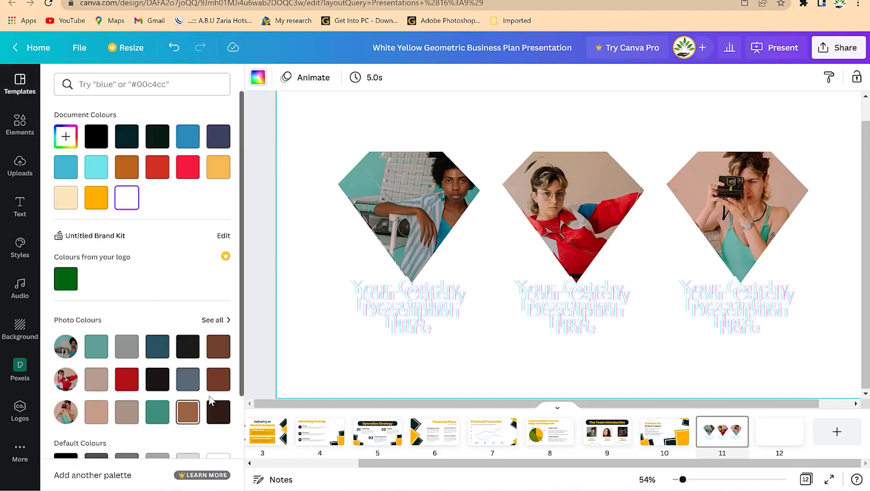
pyautogui.click(218, 379)
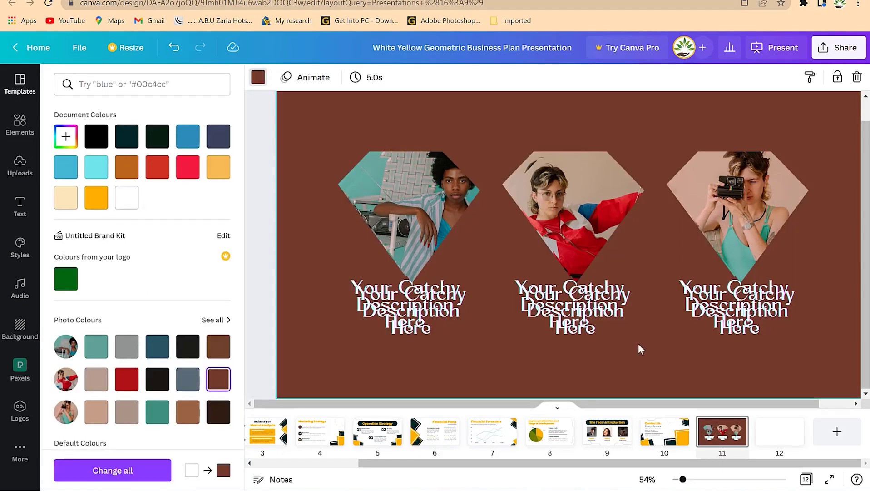
pyautogui.click(539, 328)
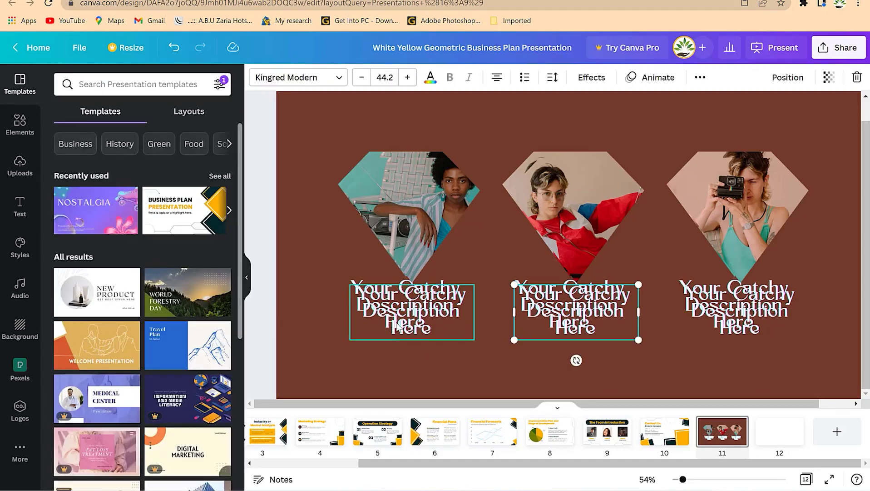
pyautogui.hotkey('ctrl', 'z')
pyautogui.hotkey('ctrl', 'z')
# Step: Paste the copied diamond photos and captions onto page 11 and set its background to the darkest brown from the third photo's colours
pyautogui.rightClick(459, 201)
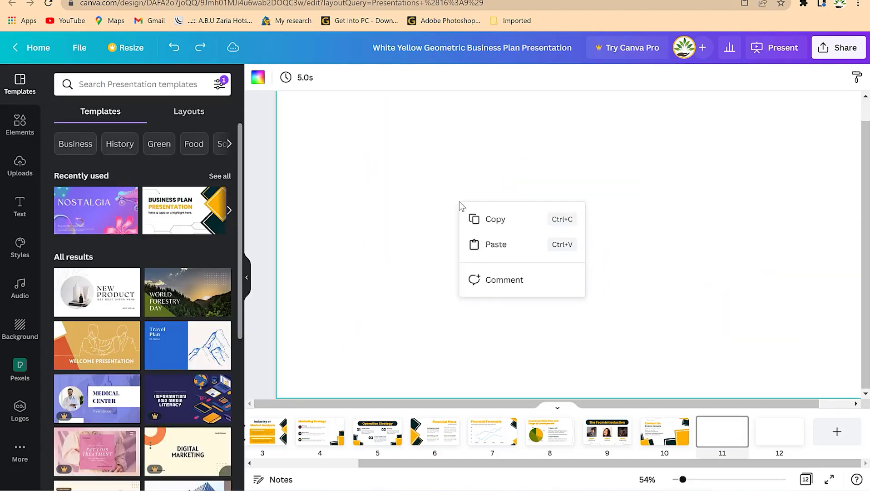
pyautogui.click(497, 245)
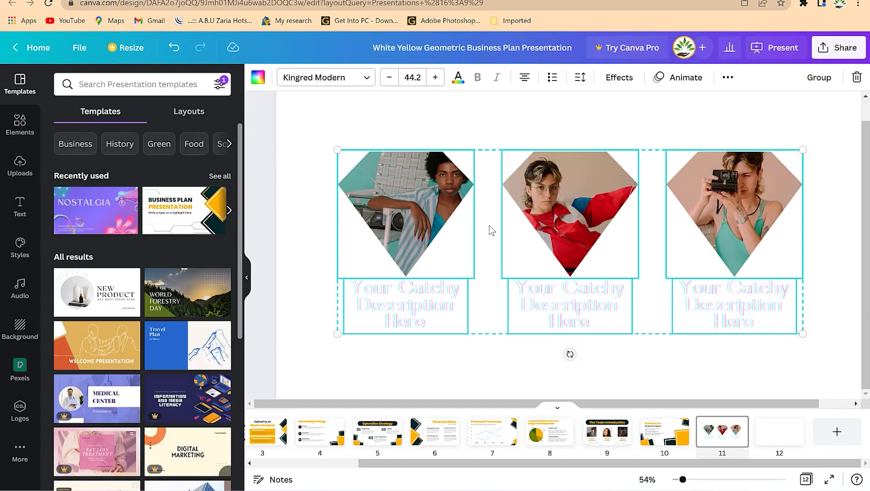
pyautogui.click(310, 177)
pyautogui.click(257, 78)
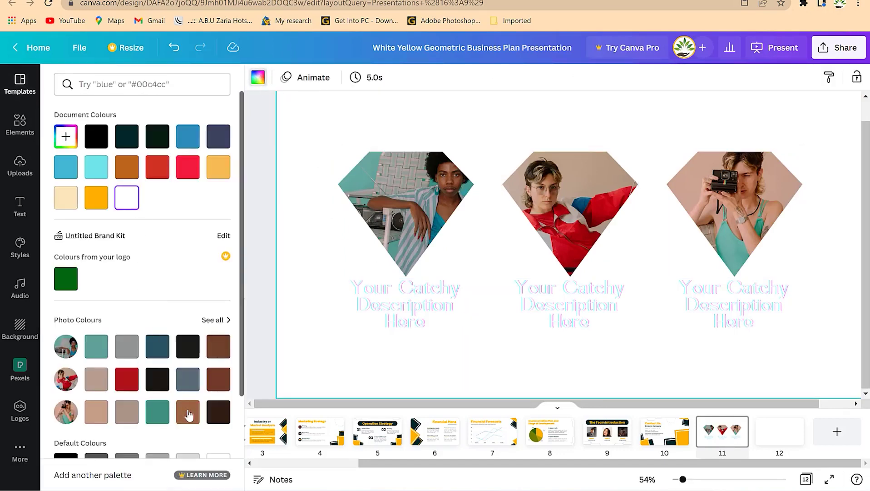
pyautogui.click(218, 412)
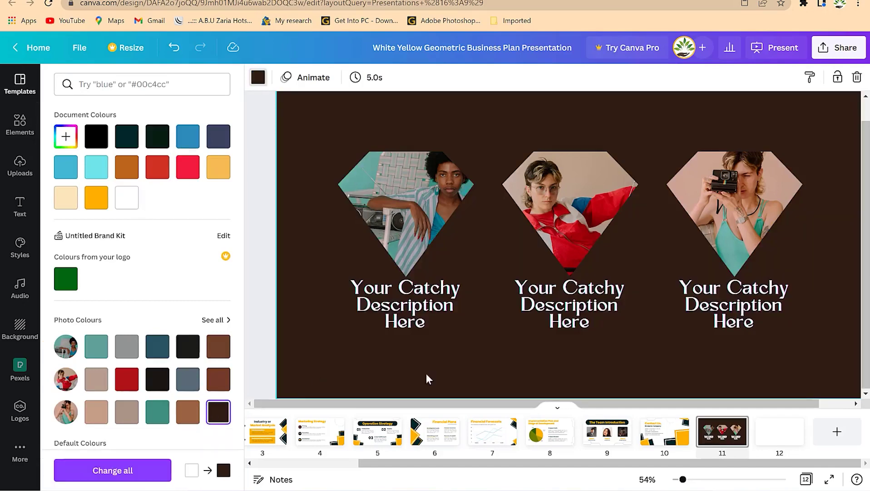
# Step: Replace the first diamond photo on page 11 with the uploaded white-background portrait and shift it down so the whole head fits
pyautogui.click(405, 199)
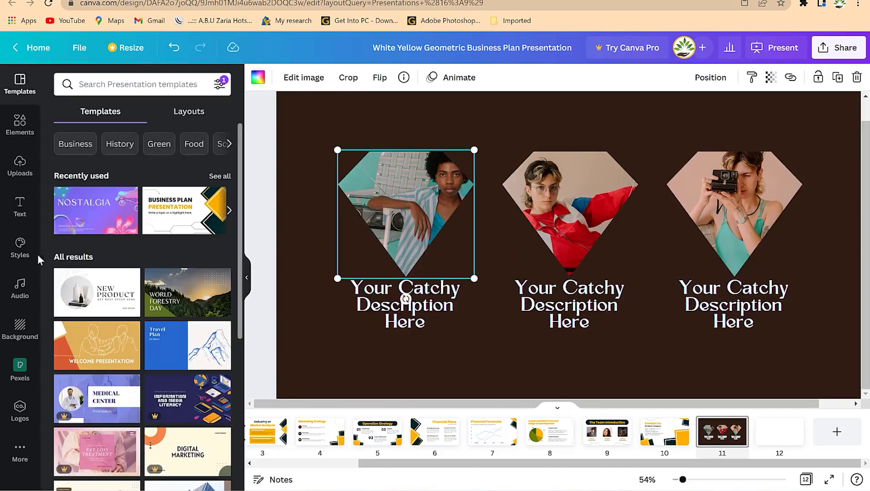
pyautogui.click(20, 165)
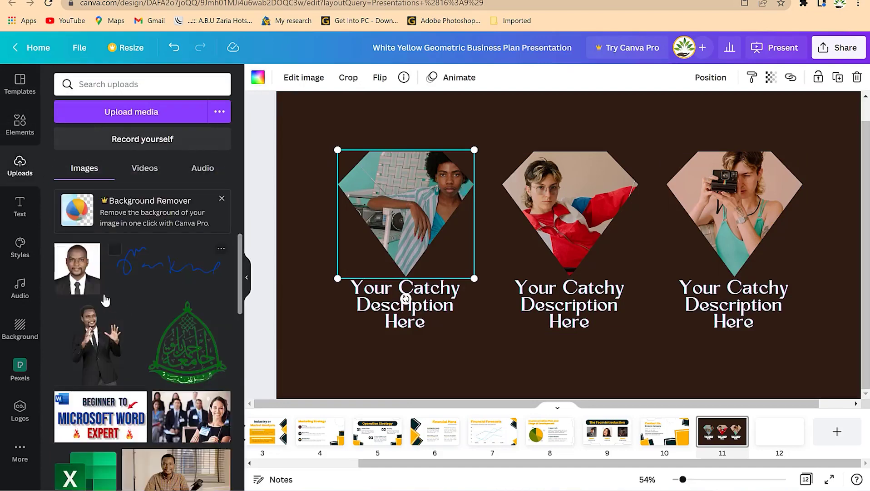
pyautogui.moveTo(86, 273); pyautogui.dragTo(394, 211)
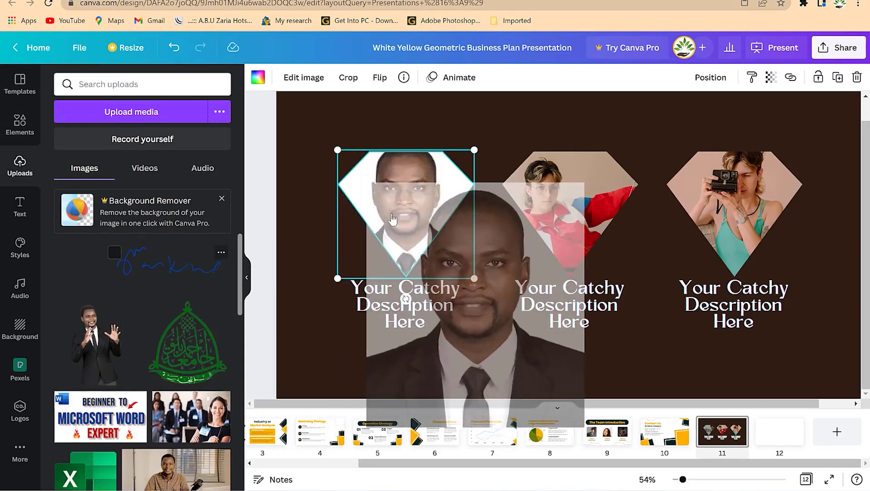
pyautogui.doubleClick(415, 205)
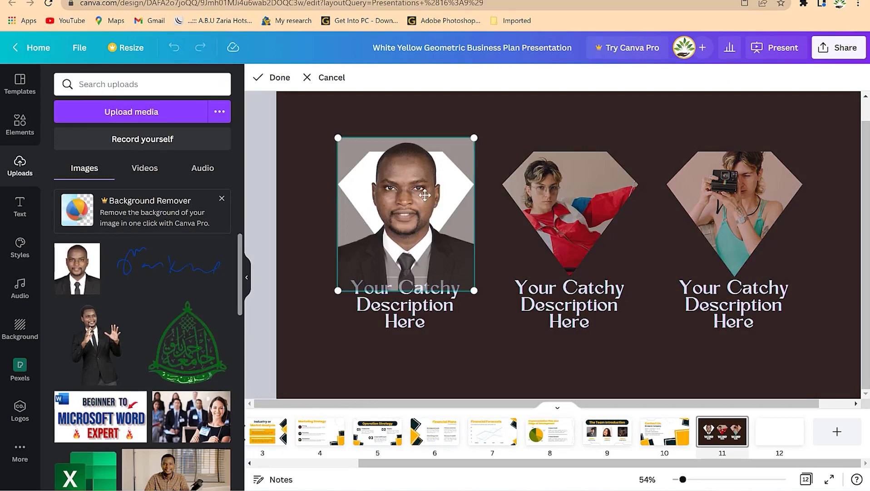
pyautogui.moveTo(423, 212); pyautogui.dragTo(426, 225)
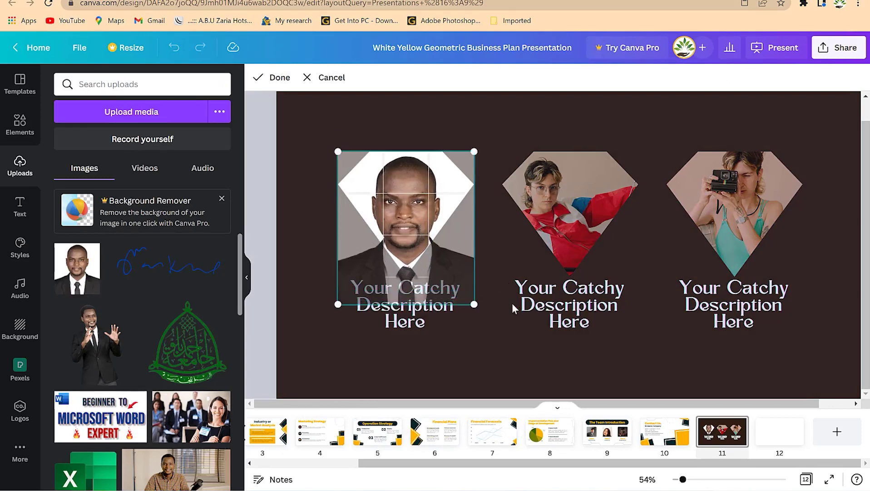
pyautogui.click(513, 300)
pyautogui.click(460, 359)
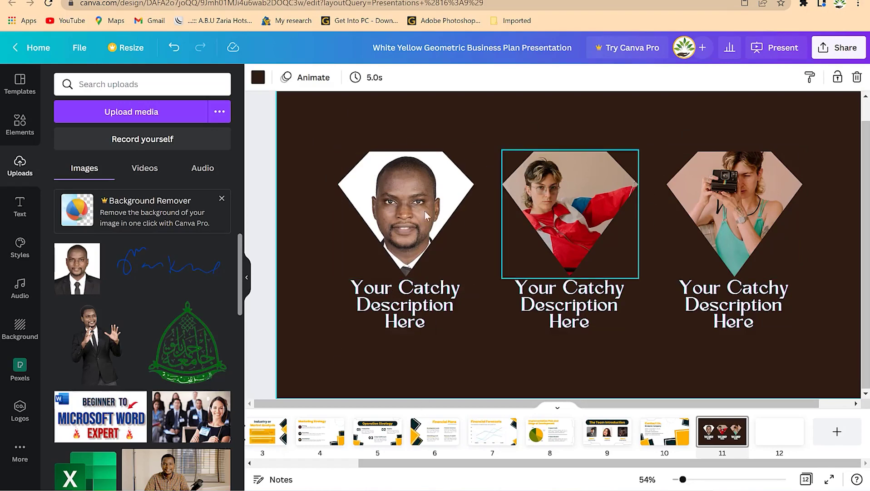
# Step: Browse the full collection of frames available among the design elements
pyautogui.click(19, 129)
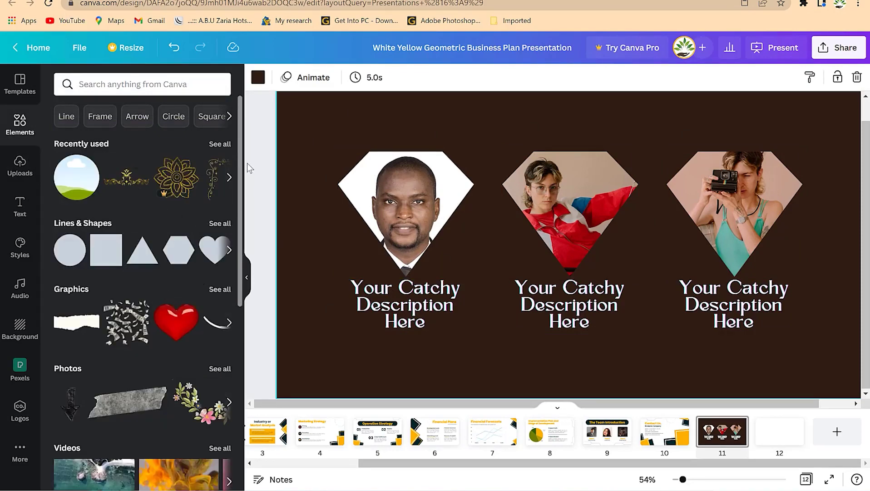
pyautogui.scroll(-7, 237, 162)
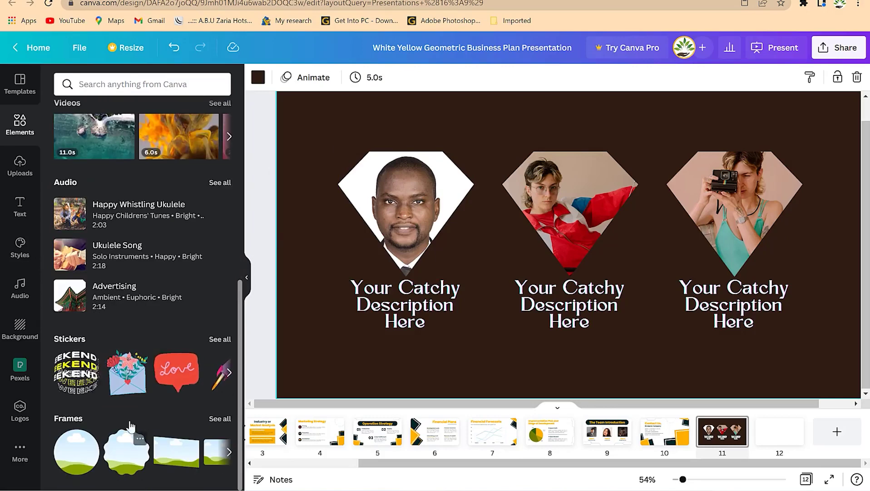
pyautogui.click(219, 418)
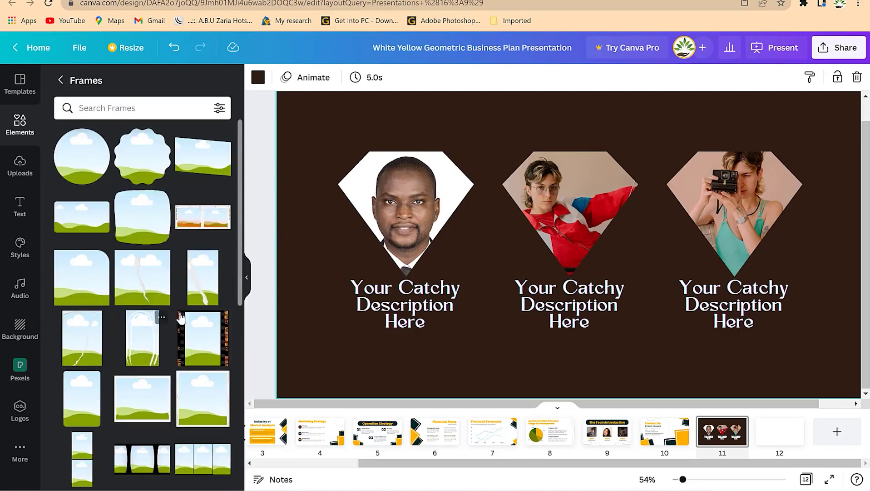
# Step: Remove the photo from the middle diamond frame on page 11, leaving the frame empty
pyautogui.scroll(-5, 176, 292)
pyautogui.scroll(-3, 175, 292)
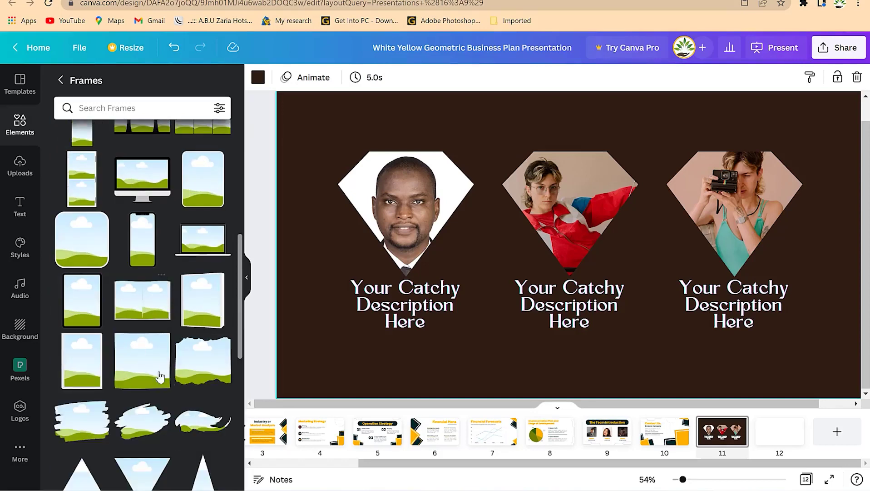
pyautogui.scroll(-3, 179, 396)
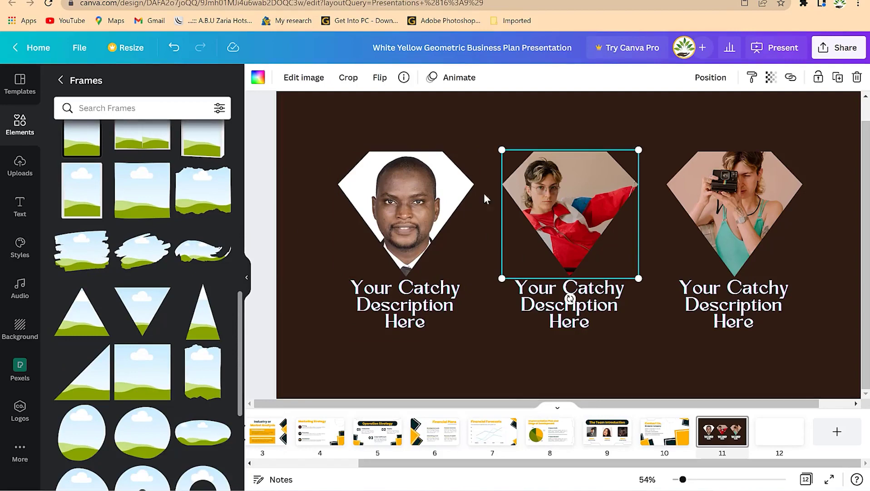
pyautogui.press('Delete')
# Step: Place the wide brush-stroke frame over the empty middle diamond on page 11
pyautogui.scroll(-5, 148, 339)
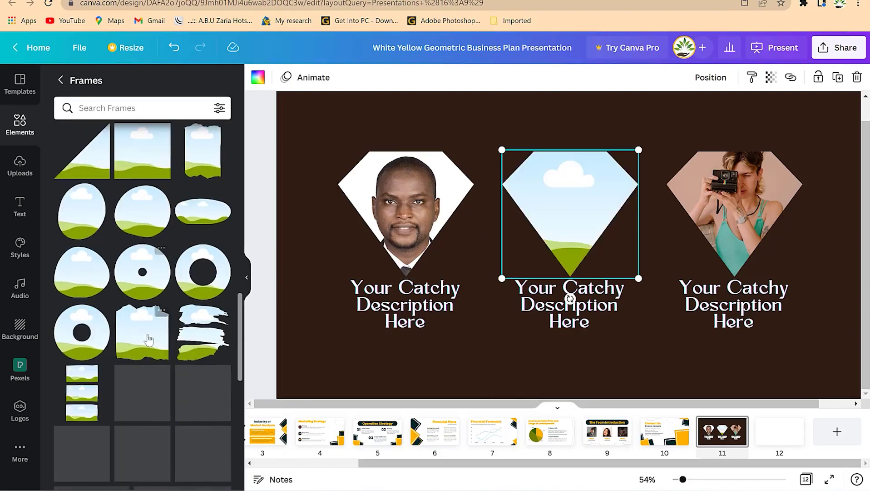
pyautogui.scroll(-3, 148, 339)
pyautogui.scroll(3, 148, 327)
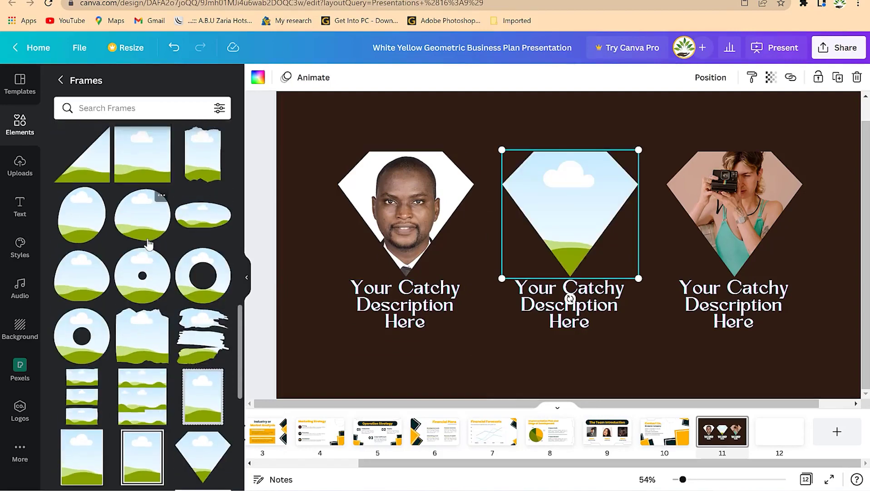
pyautogui.scroll(4, 149, 244)
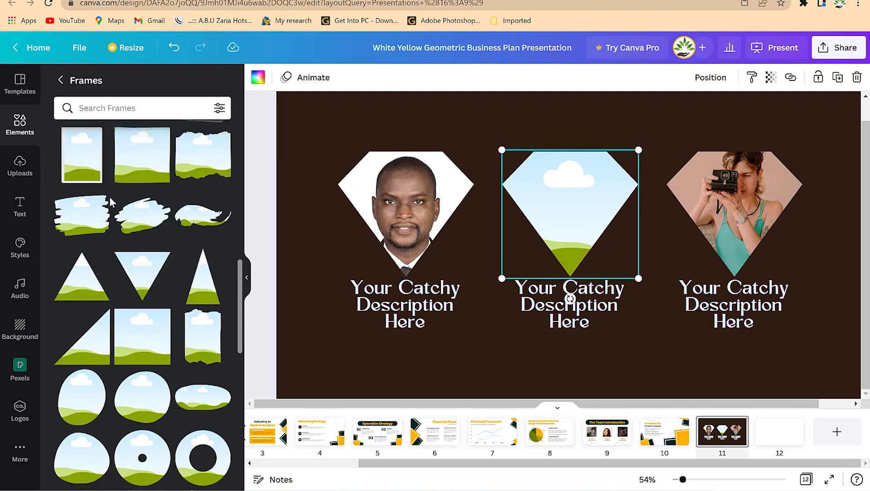
pyautogui.scroll(2, 109, 196)
pyautogui.moveTo(79, 327)
pyautogui.mouseDown()
pyautogui.moveTo(123, 340)
pyautogui.moveTo(496, 217)
pyautogui.moveTo(530, 190)
pyautogui.moveTo(494, 166)
pyautogui.moveTo(562, 196)
pyautogui.mouseUp()
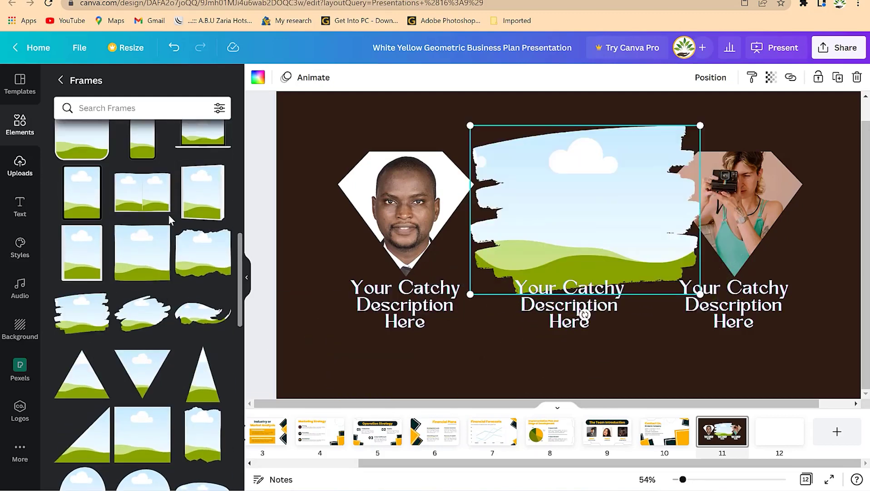
# Step: Fill the brush-stroke frame with the uploaded business team photo, then shrink and centre it above the middle caption
pyautogui.click(20, 166)
pyautogui.scroll(-4, 150, 337)
pyautogui.scroll(3, 178, 298)
pyautogui.moveTo(191, 359)
pyautogui.mouseDown()
pyautogui.moveTo(561, 204)
pyautogui.moveTo(571, 181)
pyautogui.mouseUp()
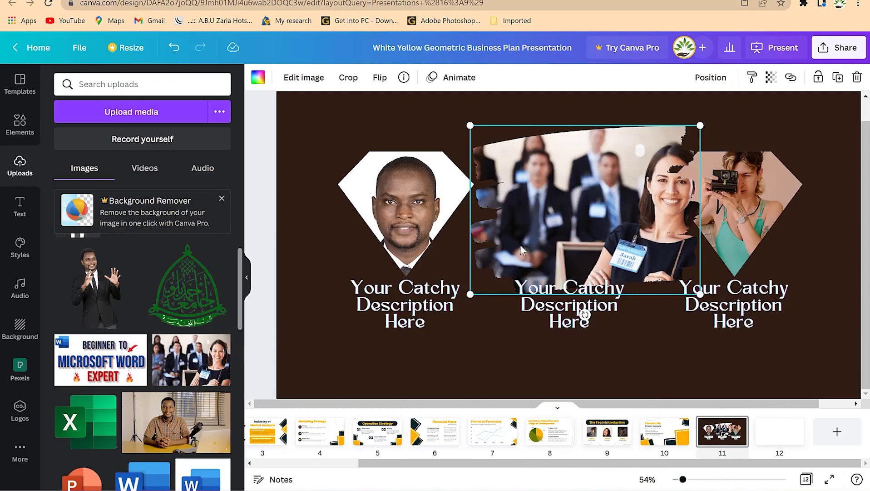
pyautogui.moveTo(700, 125); pyautogui.dragTo(651, 161)
pyautogui.moveTo(570, 232)
pyautogui.mouseDown()
pyautogui.moveTo(580, 201)
pyautogui.moveTo(580, 218)
pyautogui.mouseUp()
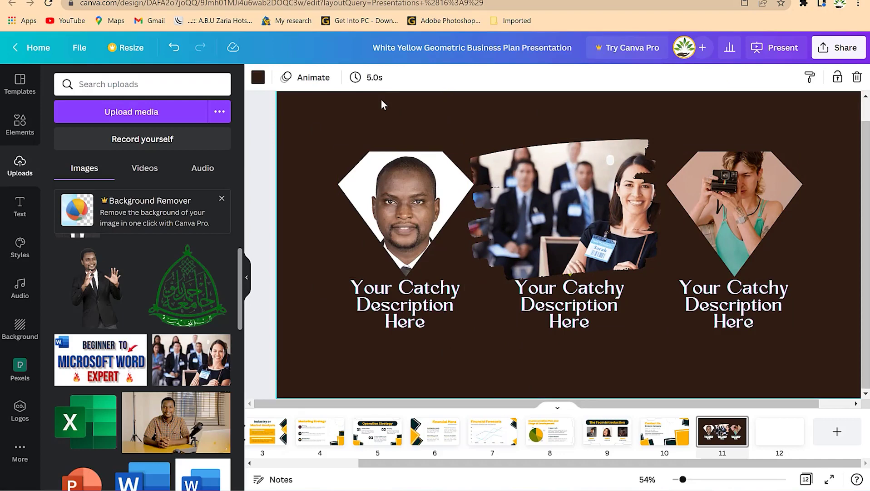
# Step: Rename the design to "business presentation" and check its save status among the file options
pyautogui.click(470, 44)
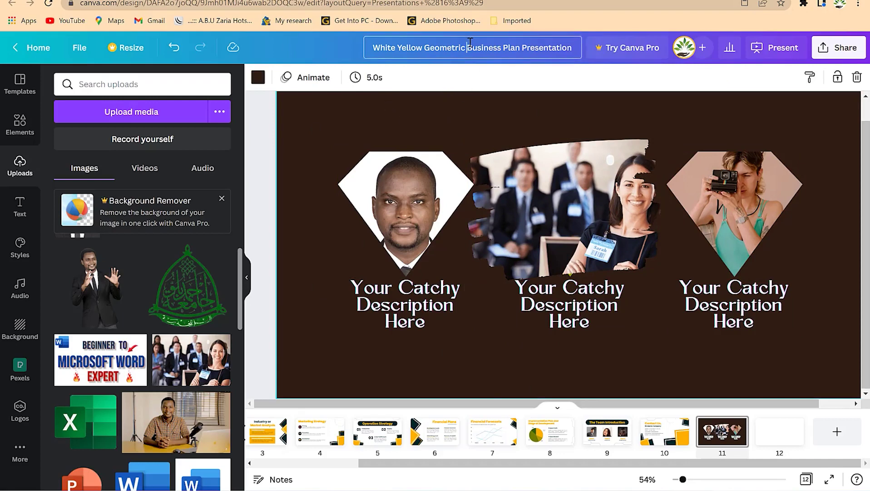
pyautogui.hotkey('ctrl', 'a')
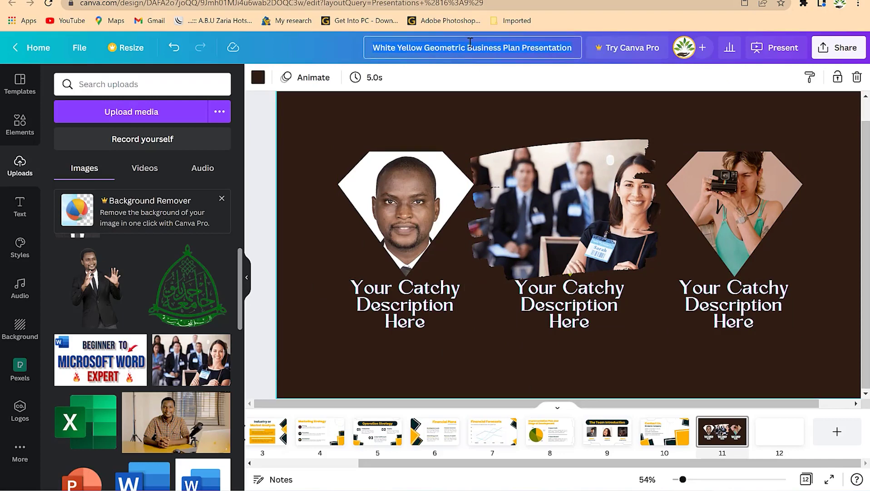
pyautogui.write('business presentation')
pyautogui.press('Return')
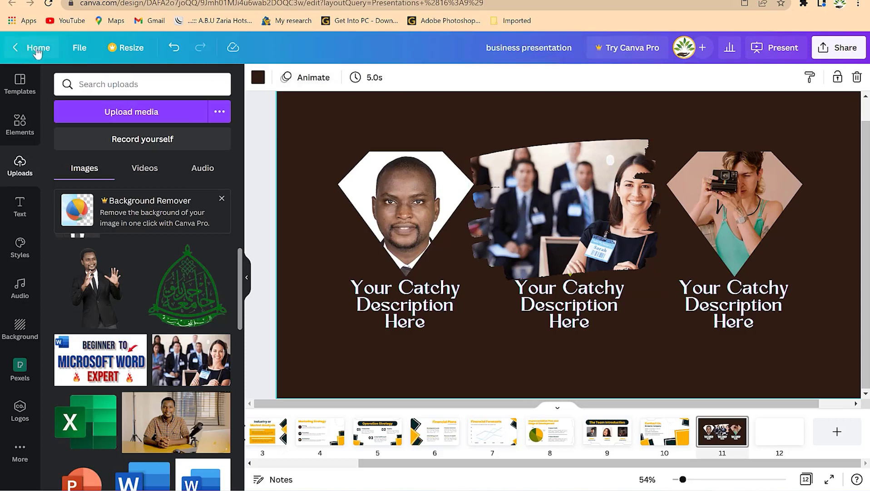
pyautogui.click(81, 49)
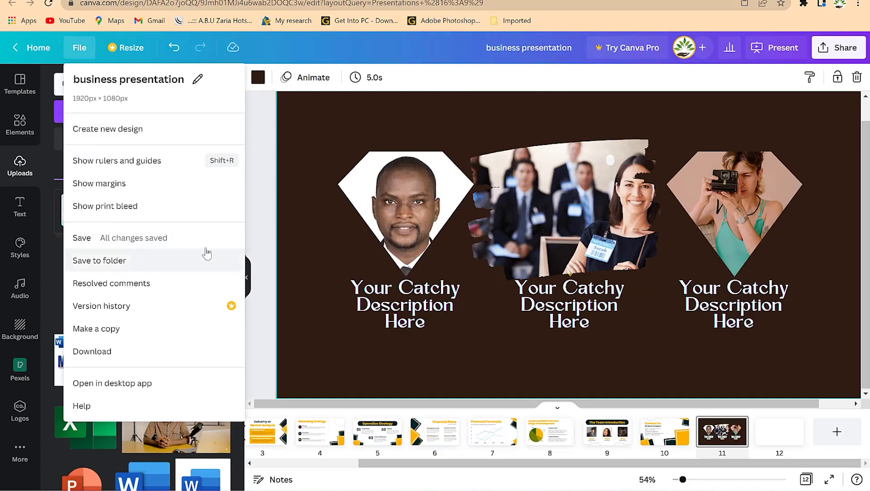
pyautogui.click(536, 91)
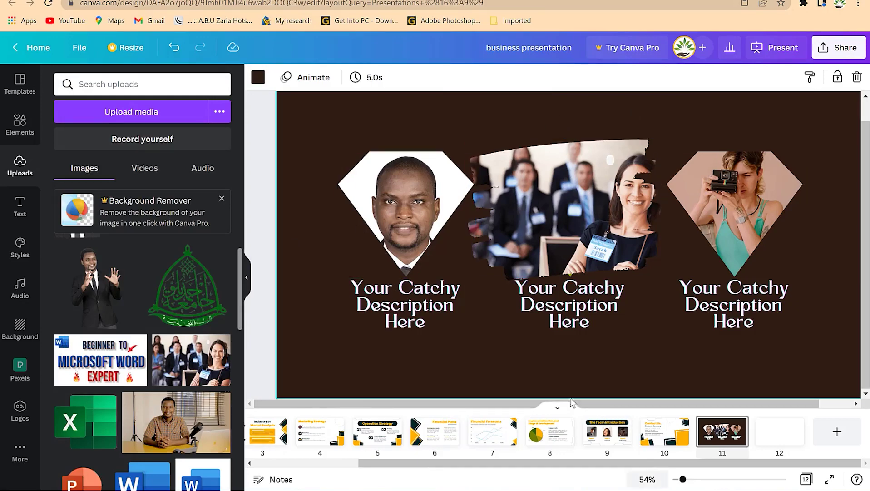
# Step: View the Implementation Plan pie chart on page 8 and the Financial Forecasts line chart on page 7
pyautogui.click(549, 432)
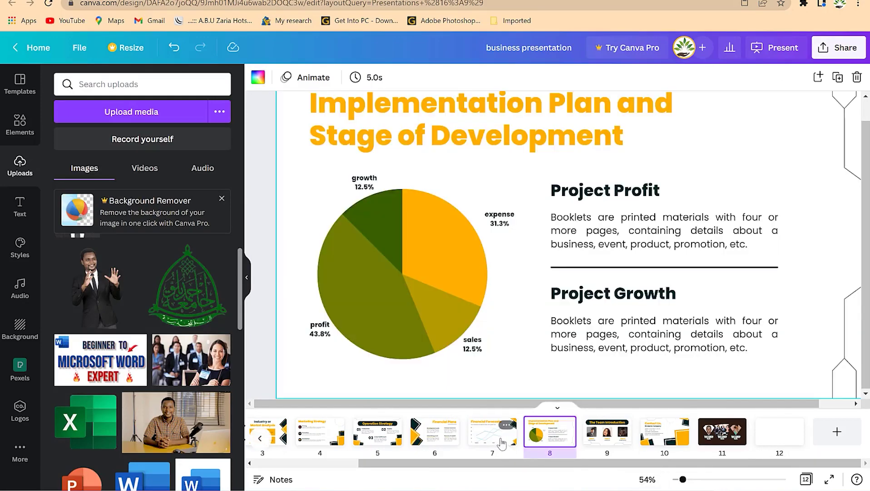
pyautogui.click(501, 441)
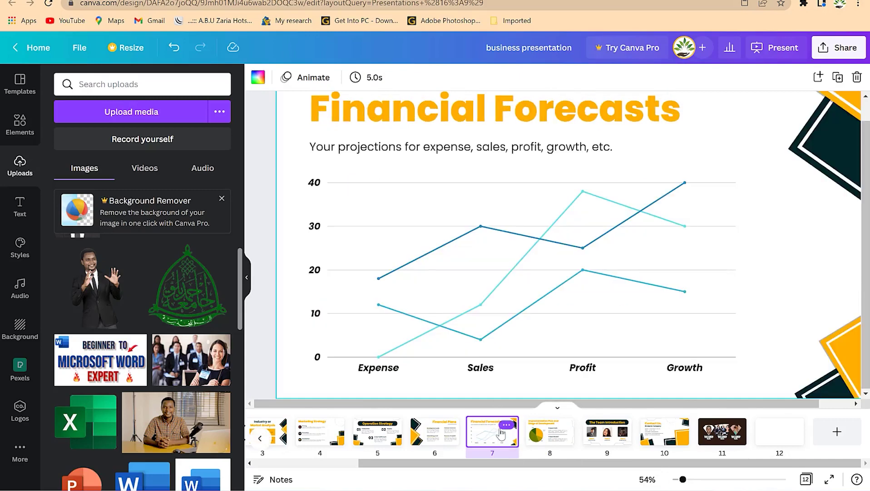